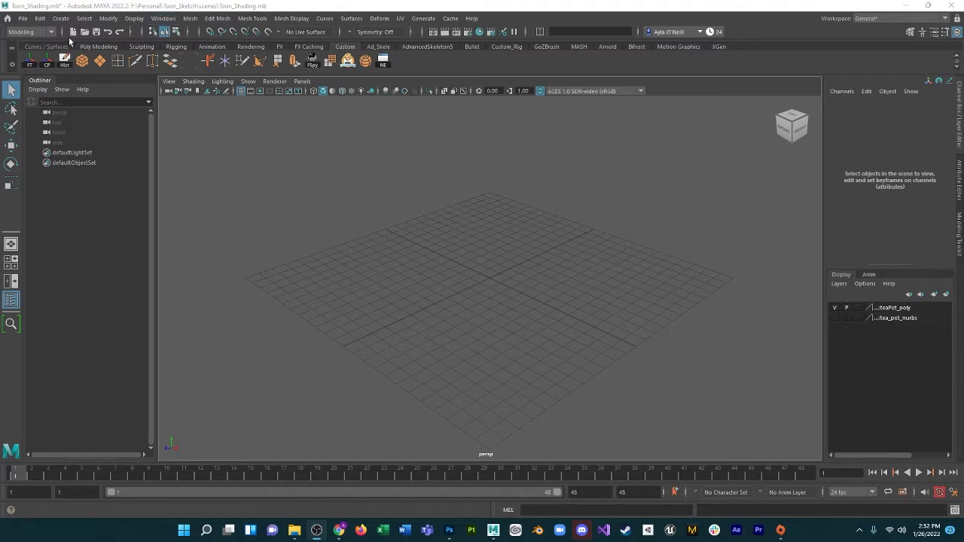
Open the Content Browser on Examples > Lighting And Rendering > Toon to find PencilShading.ma
{"action": "left_click", "coordinate": [159, 19]}
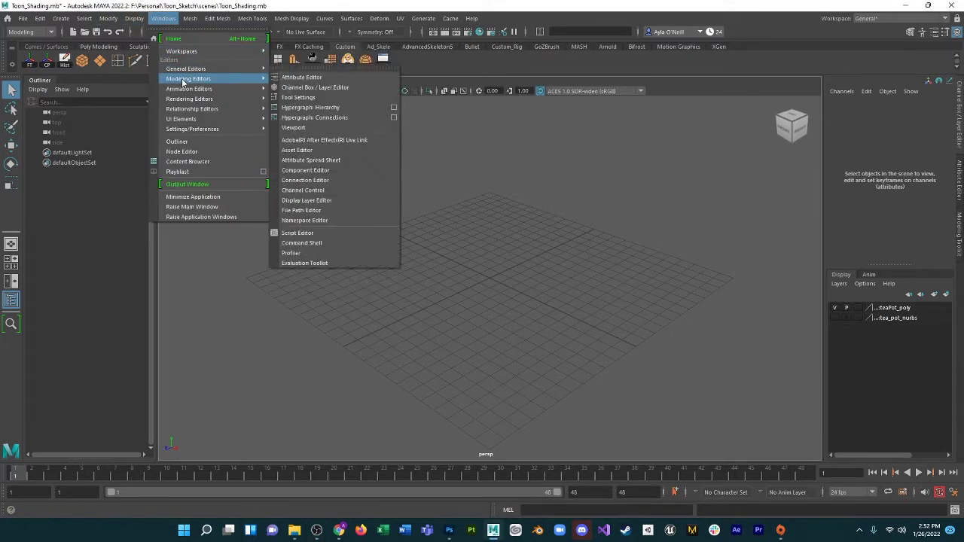
{"action": "left_click", "coordinate": [208, 163]}
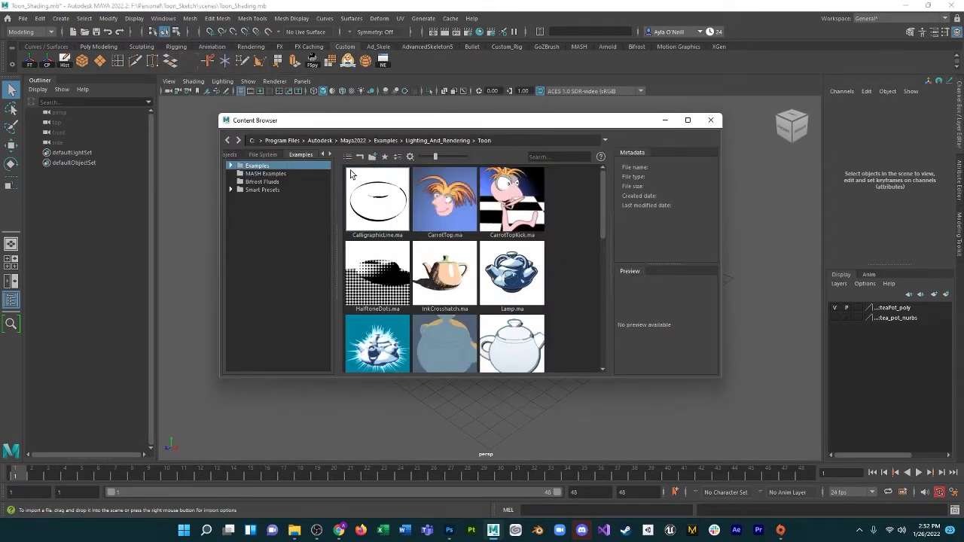
{"action": "left_click", "coordinate": [232, 165]}
{"action": "left_click", "coordinate": [272, 205]}
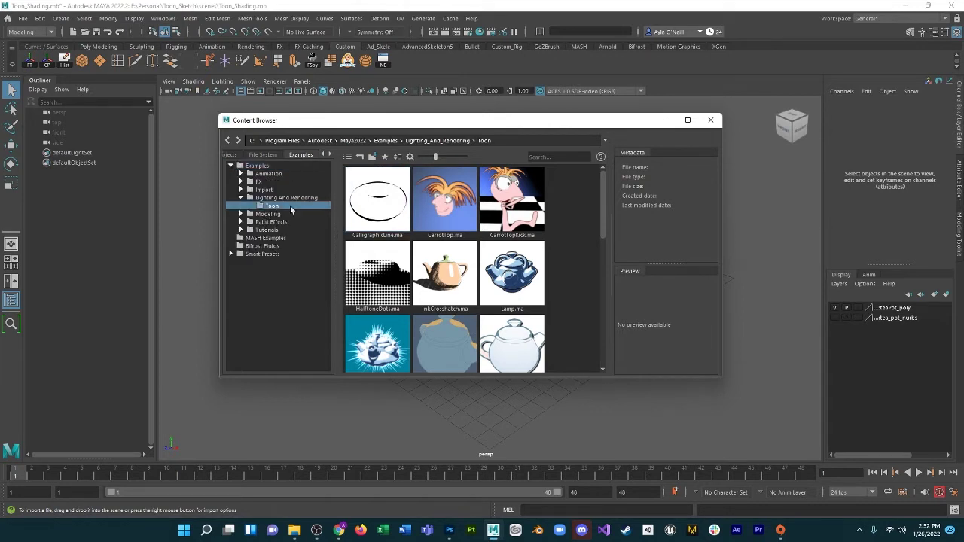
{"action": "scroll", "coordinate": [520, 229], "scroll_direction": "down", "scroll_amount": 3}
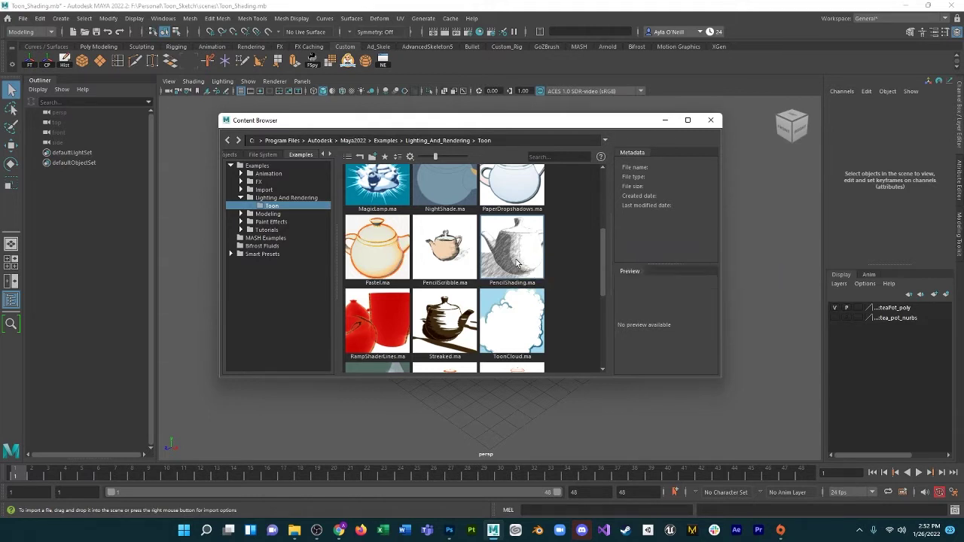
Drag PencilShading.ma into the scene, frame the teapot closer, and render a pencil-sketch test frame
{"action": "left_click_drag", "start_coordinate": [517, 262], "coordinate": [490, 414]}
{"action": "left_click", "coordinate": [710, 120]}
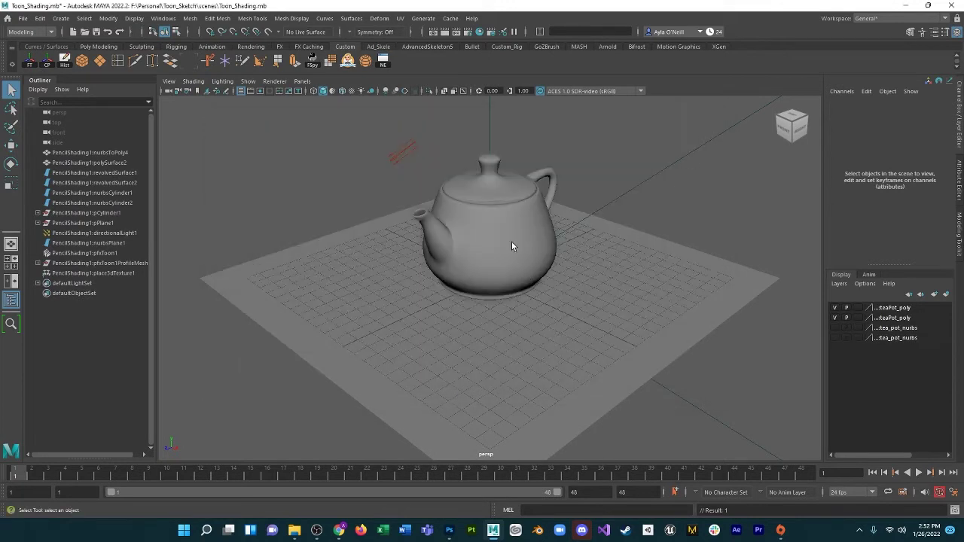
{"action": "left_click_drag", "start_coordinate": [616, 181], "coordinate": [597, 198], "text": "alt"}
{"action": "right_click_drag", "start_coordinate": [598, 198], "coordinate": [631, 192], "text": "alt"}
{"action": "left_click_drag", "start_coordinate": [631, 192], "coordinate": [618, 211], "text": "alt"}
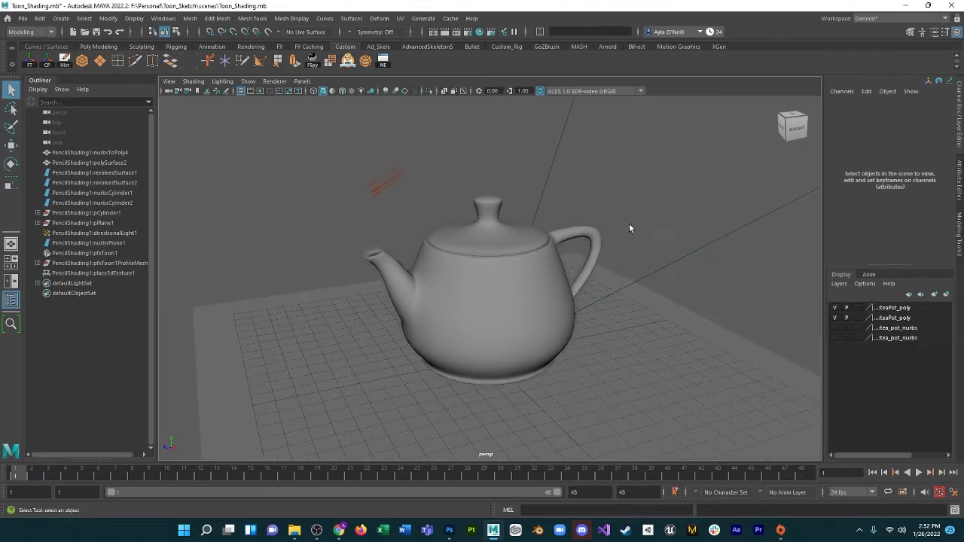
{"action": "left_click", "coordinate": [445, 33]}
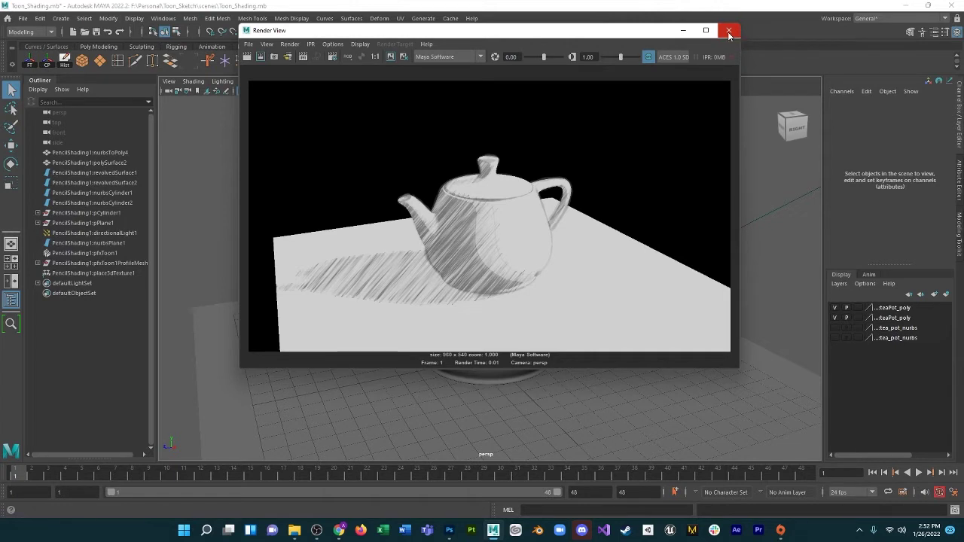
Import Sunglasses.fbx from the Toon_Sketch project's assets folder
{"action": "left_click", "coordinate": [729, 31]}
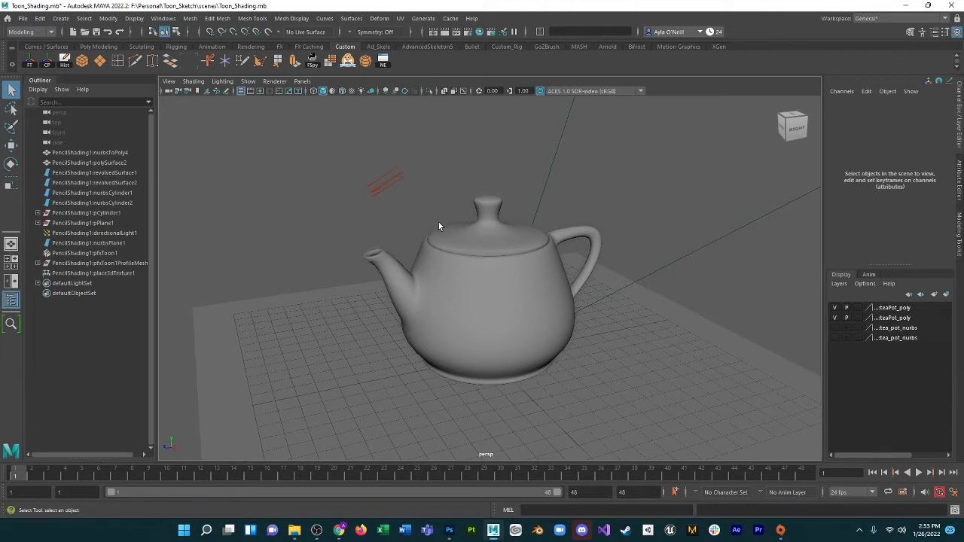
{"action": "left_click", "coordinate": [22, 18]}
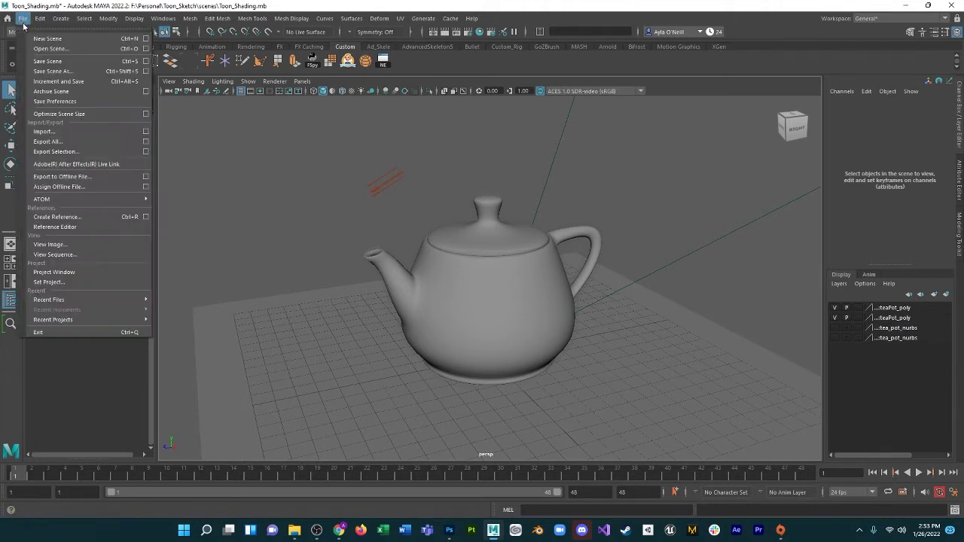
{"action": "left_click", "coordinate": [67, 133]}
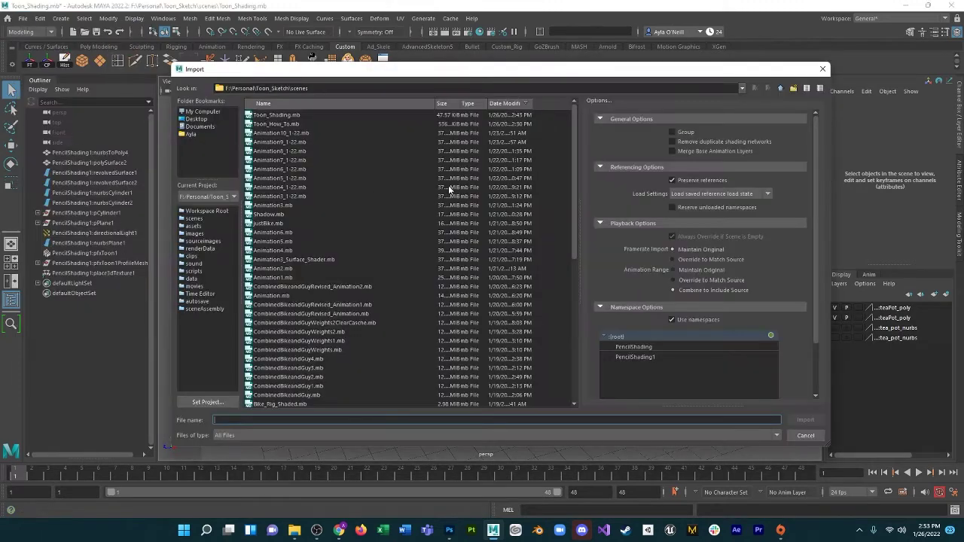
{"action": "left_click", "coordinate": [741, 88]}
{"action": "left_click", "coordinate": [531, 106]}
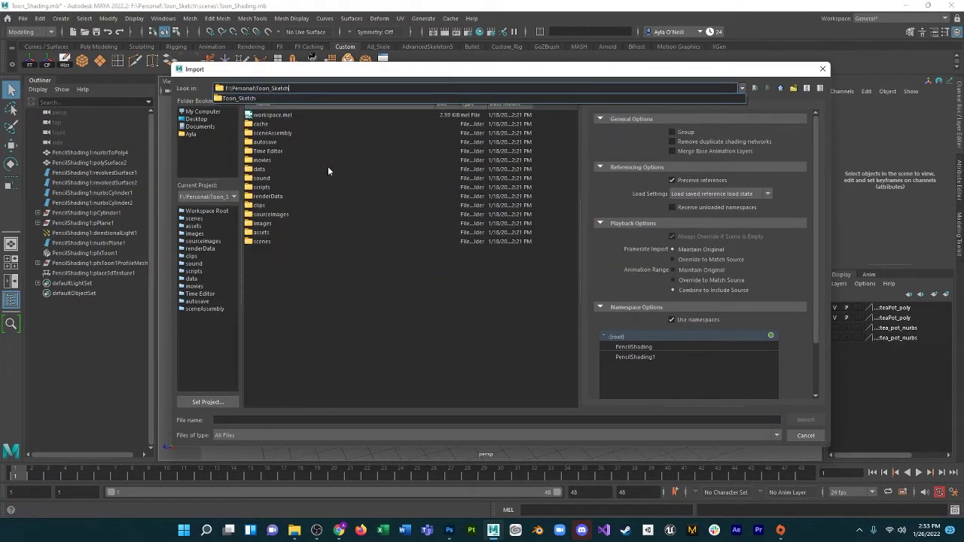
{"action": "double_click", "coordinate": [292, 240]}
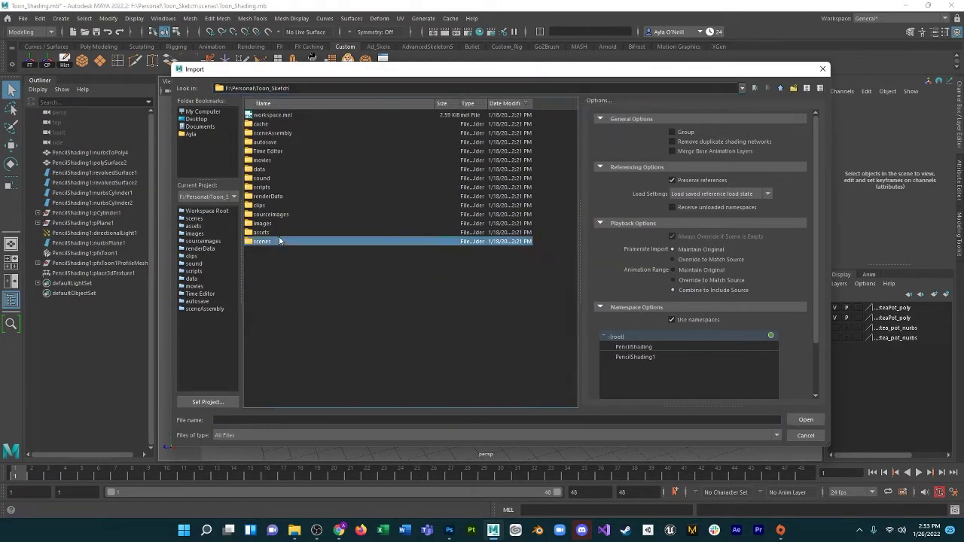
{"action": "left_click", "coordinate": [742, 88]}
{"action": "left_click", "coordinate": [553, 104]}
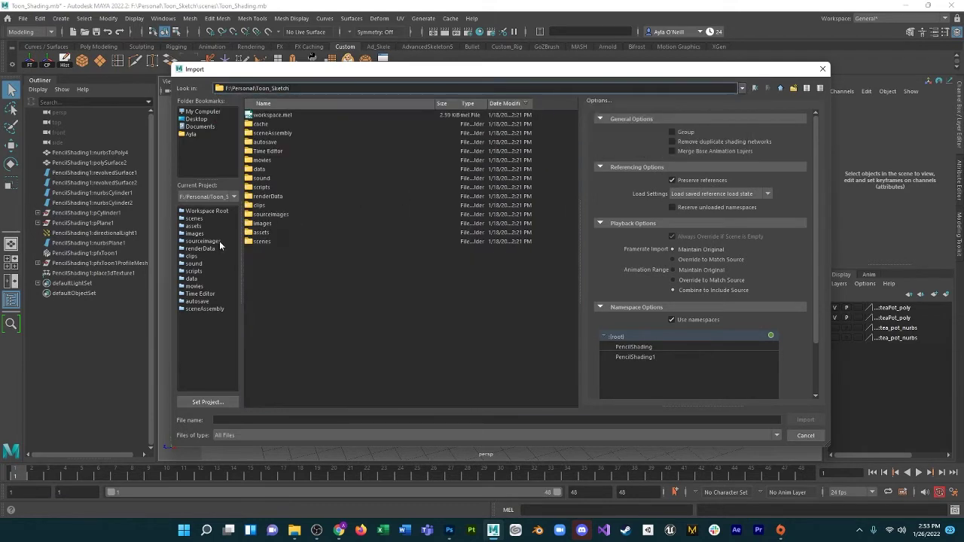
{"action": "double_click", "coordinate": [259, 232]}
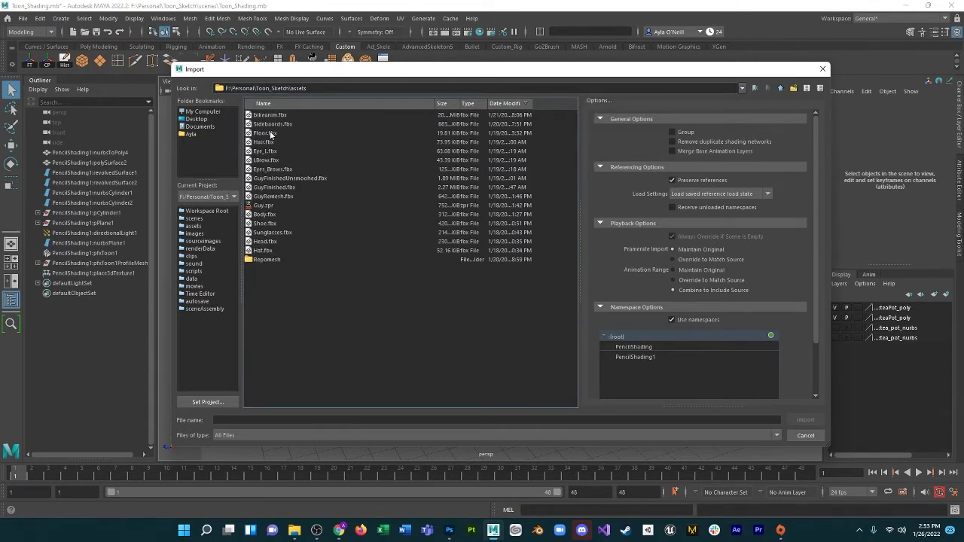
{"action": "double_click", "coordinate": [271, 233]}
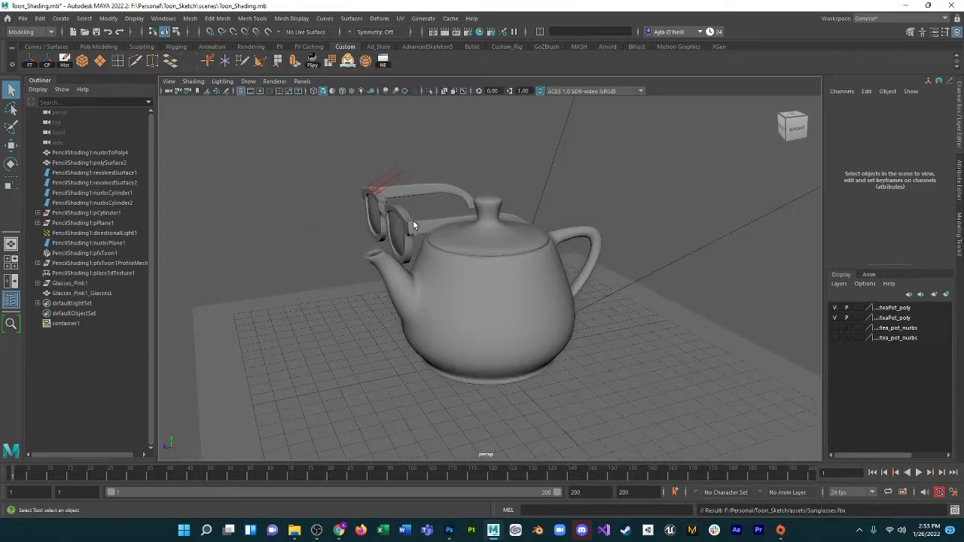
Select the sunglasses and orbit so they face the camera, ready to move them
{"action": "left_click", "coordinate": [415, 222]}
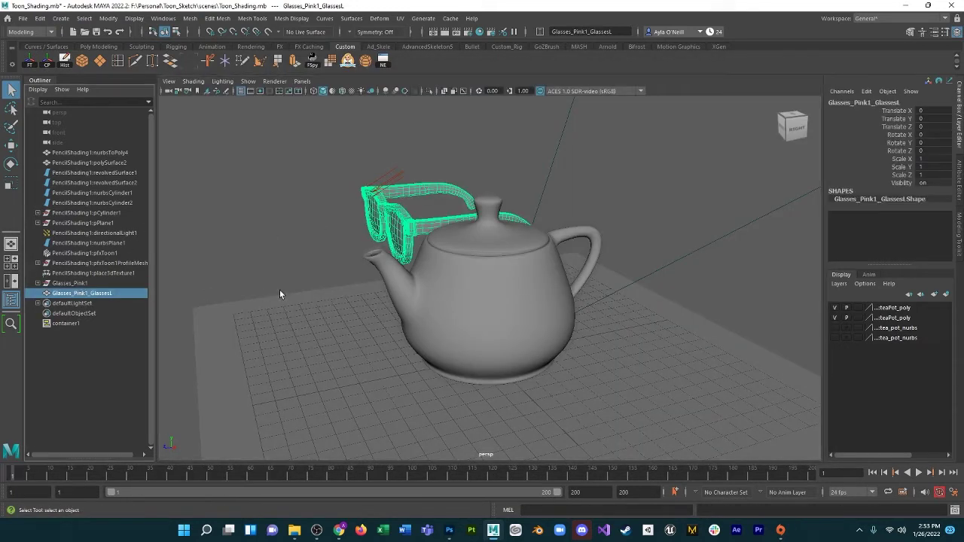
{"action": "left_click_drag", "start_coordinate": [342, 265], "coordinate": [385, 327], "text": "alt"}
{"action": "key", "text": "w"}
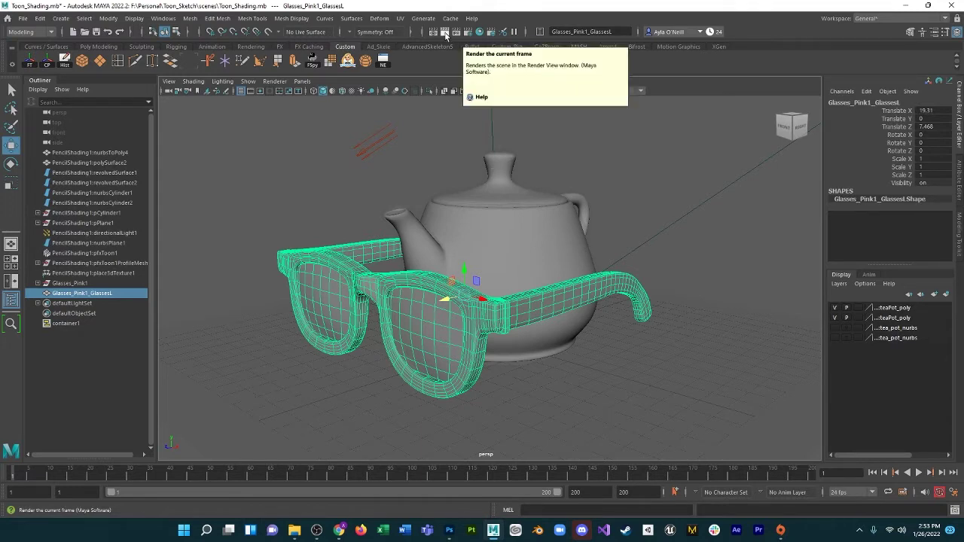
Render the frame with the glasses, keeping Maya Software as the renderer, then close Render View
{"action": "left_click", "coordinate": [445, 35]}
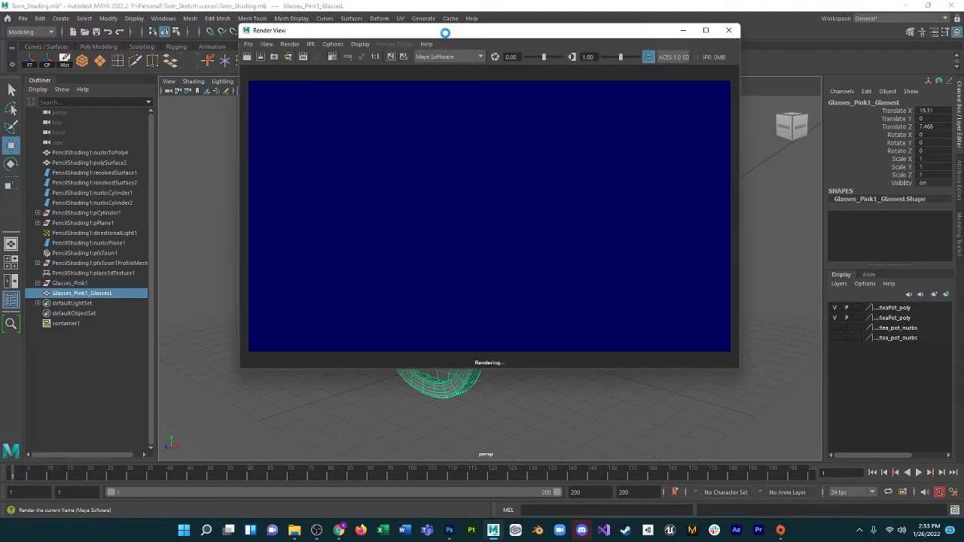
{"action": "left_click_drag", "start_coordinate": [455, 38], "coordinate": [467, 86]}
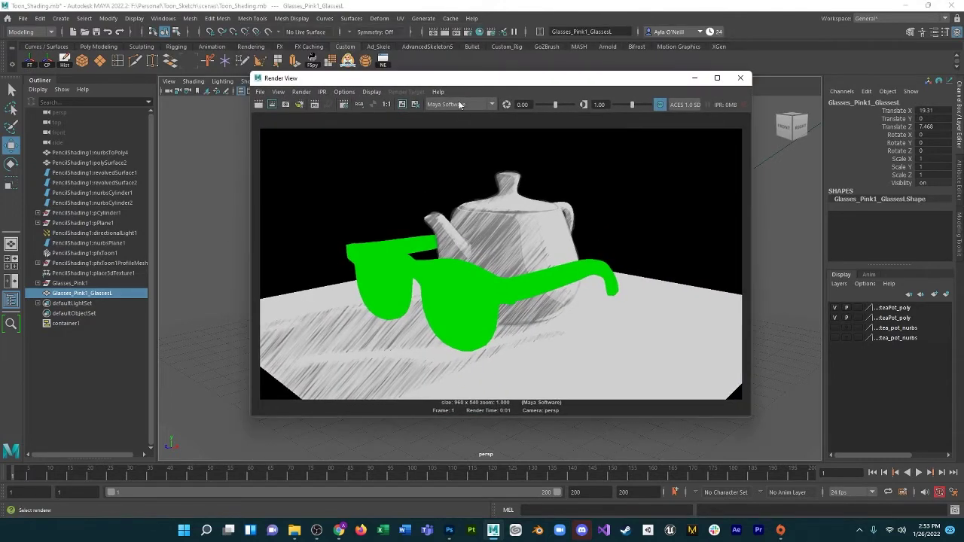
{"action": "left_click", "coordinate": [460, 105]}
{"action": "left_click", "coordinate": [463, 116]}
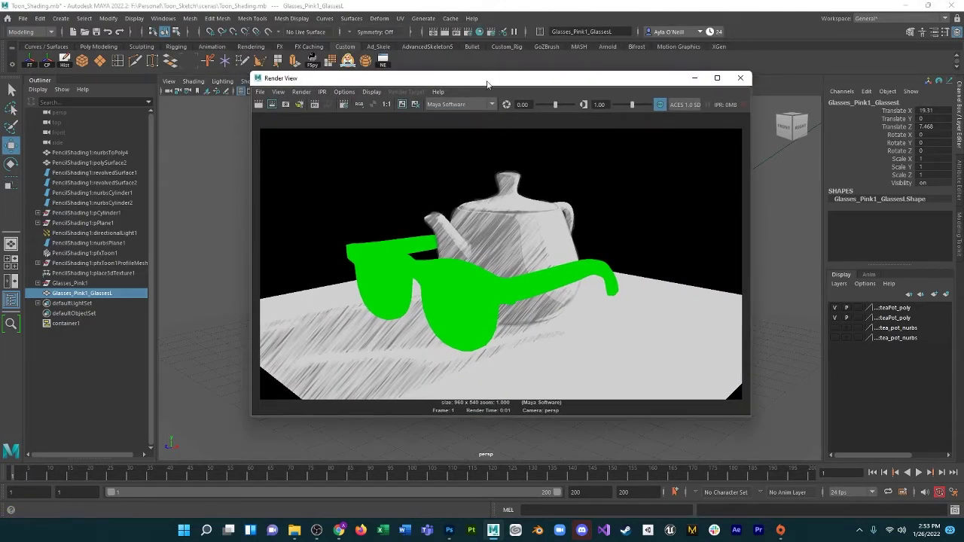
{"action": "left_click", "coordinate": [740, 77]}
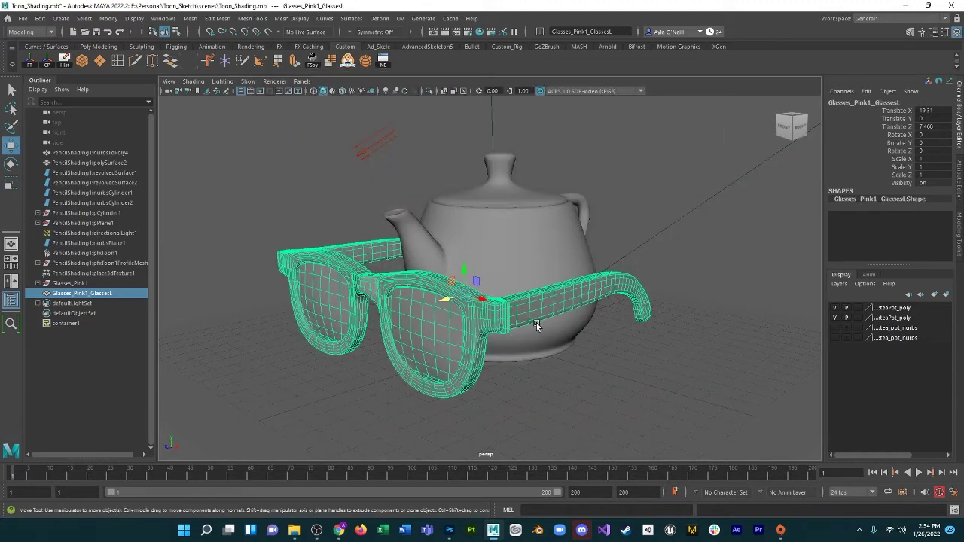
{"action": "left_click", "coordinate": [81, 273]}
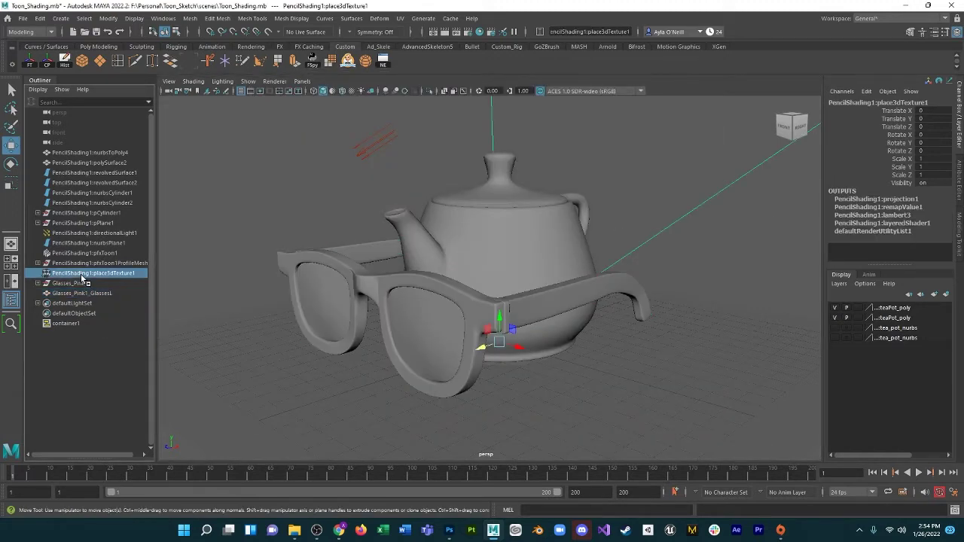
{"action": "left_click", "coordinate": [429, 301]}
{"action": "right_click", "coordinate": [557, 267]}
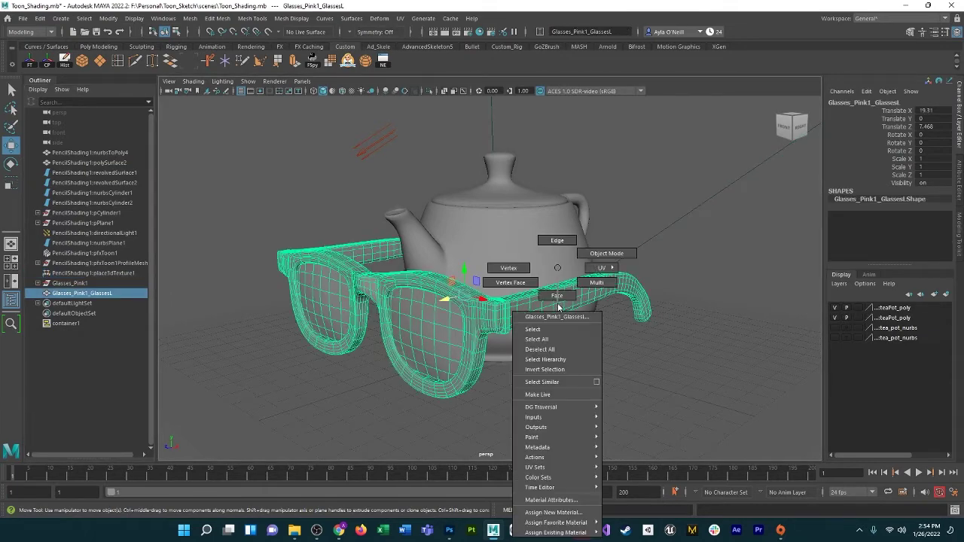
{"action": "mouse_move", "coordinate": [570, 523]}
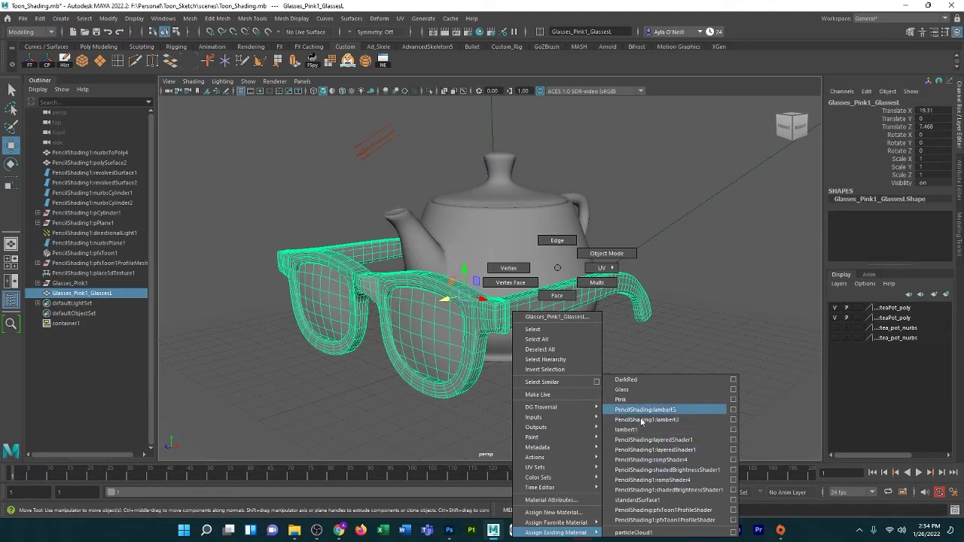
{"action": "left_click", "coordinate": [633, 344]}
{"action": "left_click", "coordinate": [526, 237]}
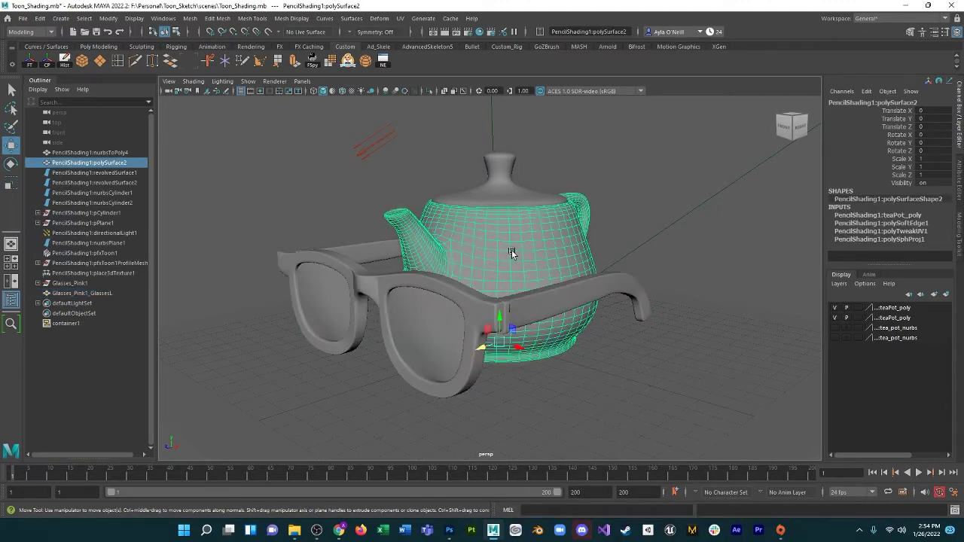
Show polySurface2's Attribute Editor and scroll its tabs to layeredShader1 and pfxToonShape1
{"action": "left_click", "coordinate": [960, 188]}
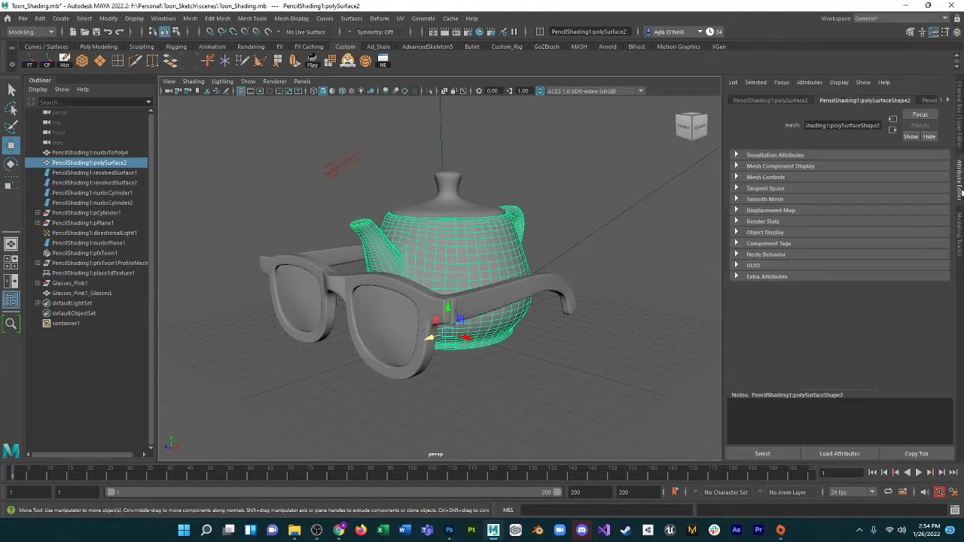
{"action": "left_click", "coordinate": [949, 101]}
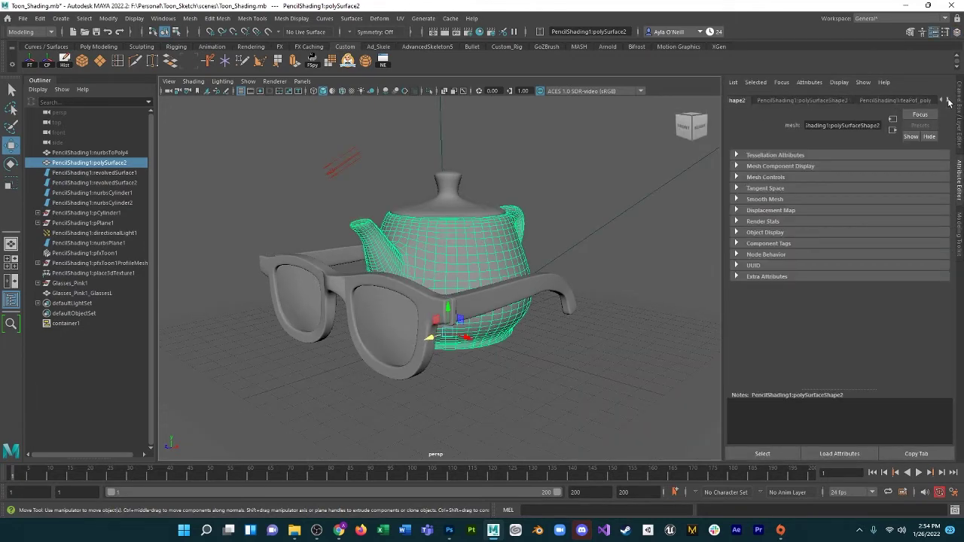
{"action": "left_click", "coordinate": [949, 101]}
{"action": "left_click", "coordinate": [949, 101]}
{"action": "left_click", "coordinate": [949, 101]}
{"action": "left_click", "coordinate": [948, 101]}
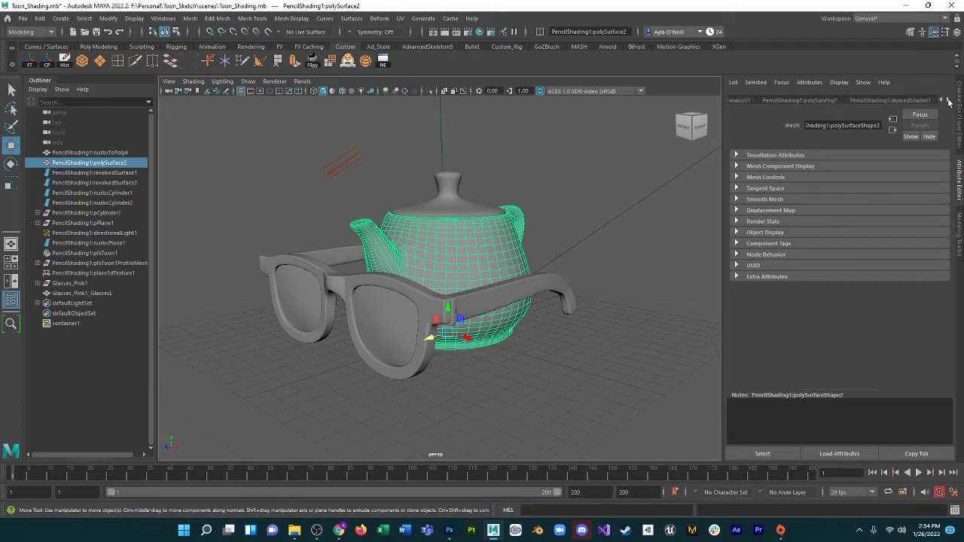
{"action": "left_click", "coordinate": [948, 101]}
Assign the existing PencilShading1:layeredShader1 material to the Glasses_Pink1_GlassesL mesh
{"action": "left_click", "coordinate": [498, 292]}
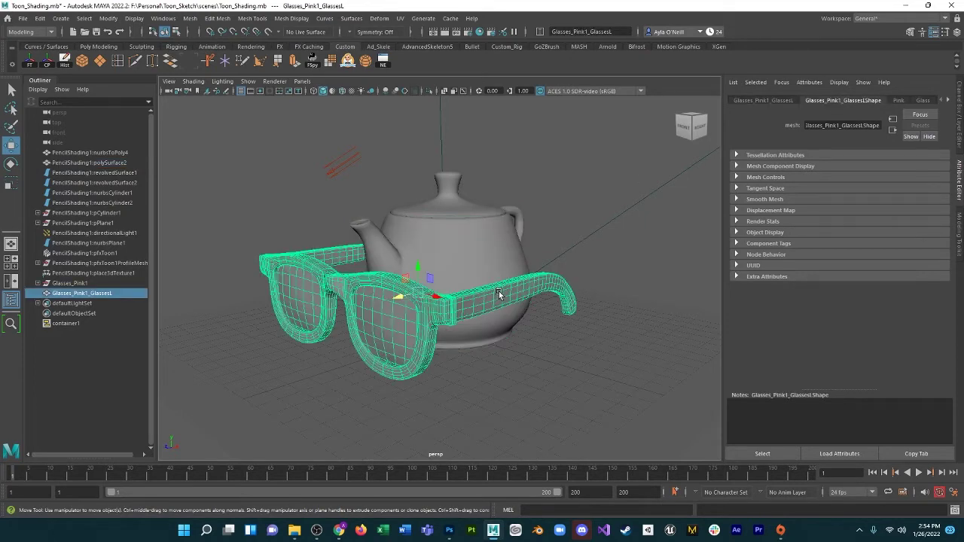
{"action": "mouse_move", "coordinate": [499, 291]}
{"action": "right_mouse_down"}
{"action": "mouse_move", "coordinate": [497, 501]}
{"action": "mouse_move", "coordinate": [522, 537]}
{"action": "mouse_move", "coordinate": [577, 533]}
{"action": "mouse_move", "coordinate": [592, 521]}
{"action": "mouse_move", "coordinate": [607, 456]}
{"action": "right_mouse_up"}
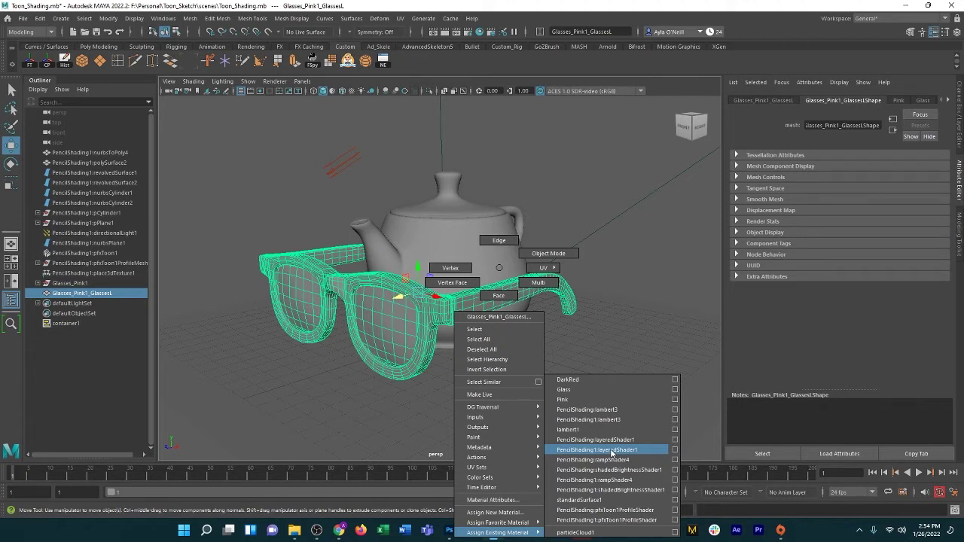
{"action": "right_click_drag", "start_coordinate": [611, 452], "coordinate": [609, 452]}
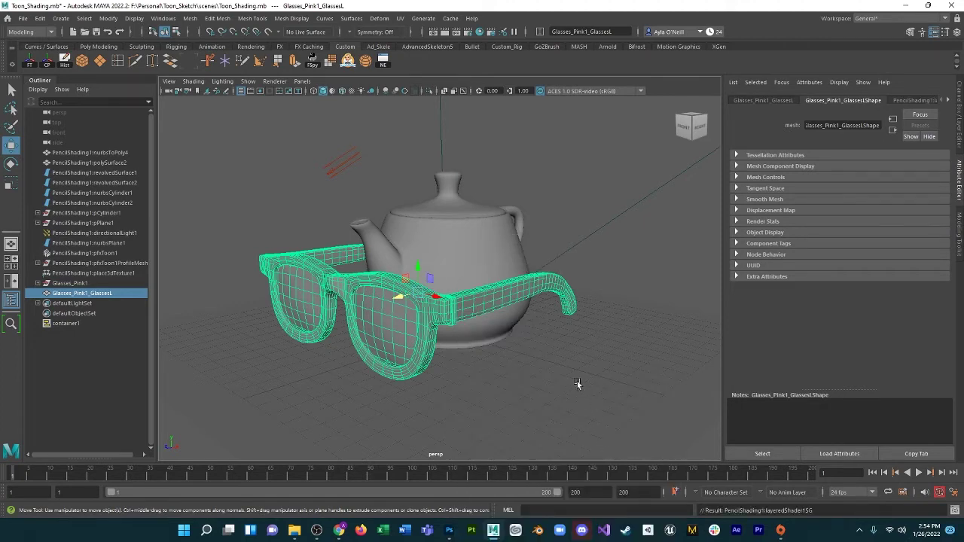
Render the current frame to show the sunglasses hatched like the teapot
{"action": "left_click", "coordinate": [445, 32]}
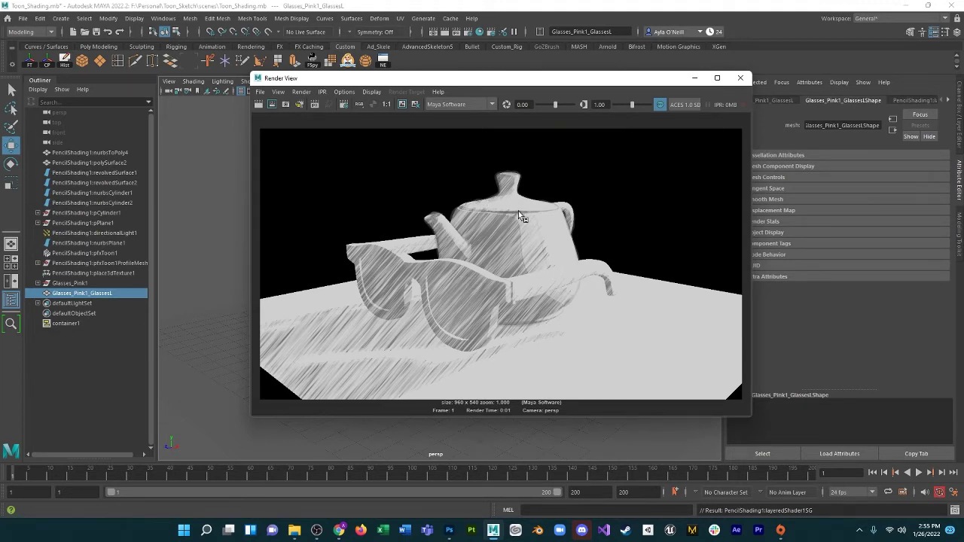
Orbit to a closer side view, select pfxToon1, render it, then close Render View
{"action": "left_click", "coordinate": [741, 78]}
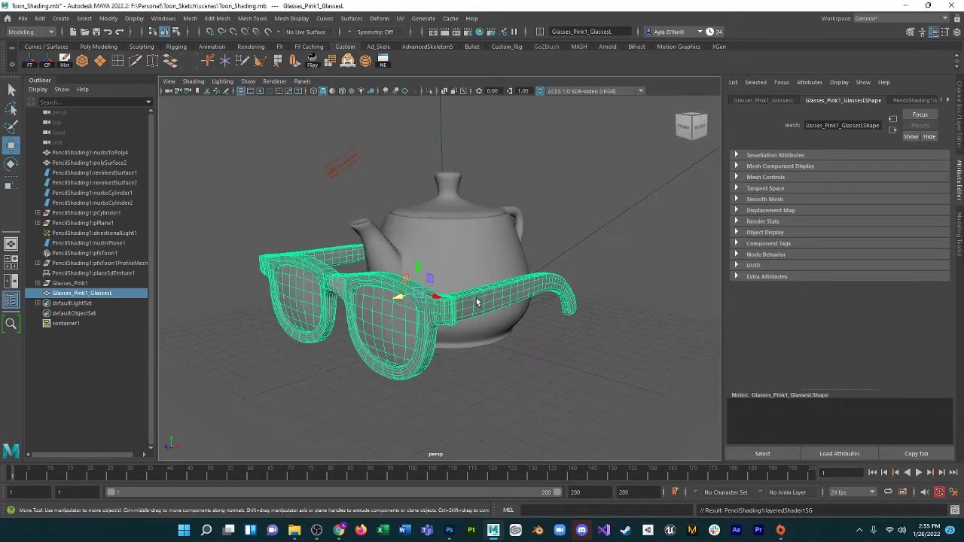
{"action": "left_click_drag", "start_coordinate": [477, 301], "coordinate": [445, 292], "text": "alt"}
{"action": "scroll", "coordinate": [452, 283], "scroll_direction": "up", "scroll_amount": 4}
{"action": "left_click", "coordinate": [421, 211]}
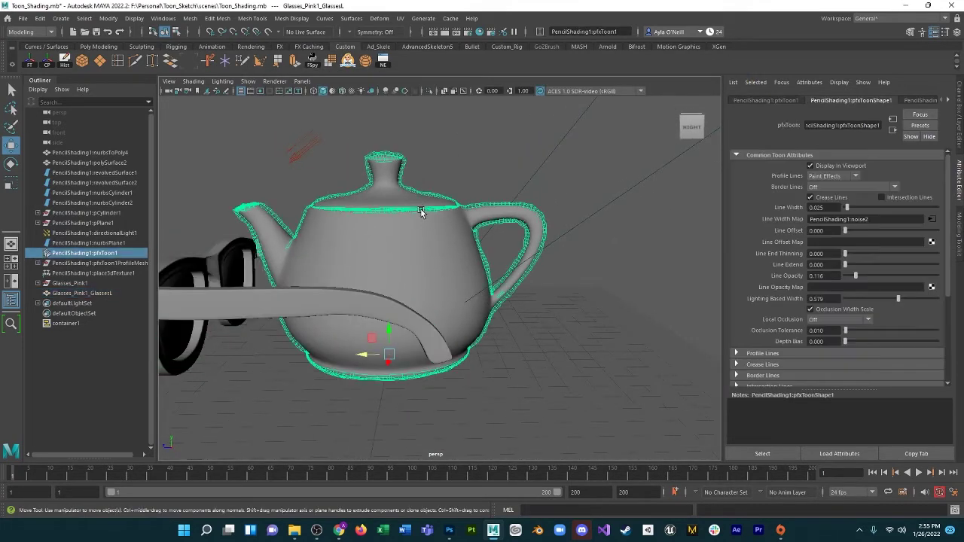
{"action": "left_click_drag", "start_coordinate": [418, 223], "coordinate": [385, 281], "text": "alt"}
{"action": "left_click", "coordinate": [382, 282]}
{"action": "left_click", "coordinate": [446, 213]}
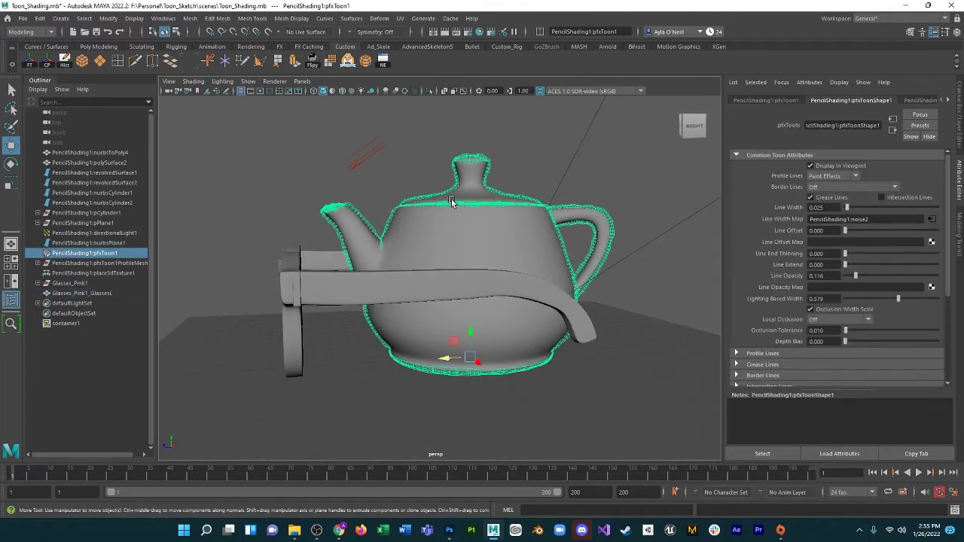
{"action": "left_click", "coordinate": [445, 31]}
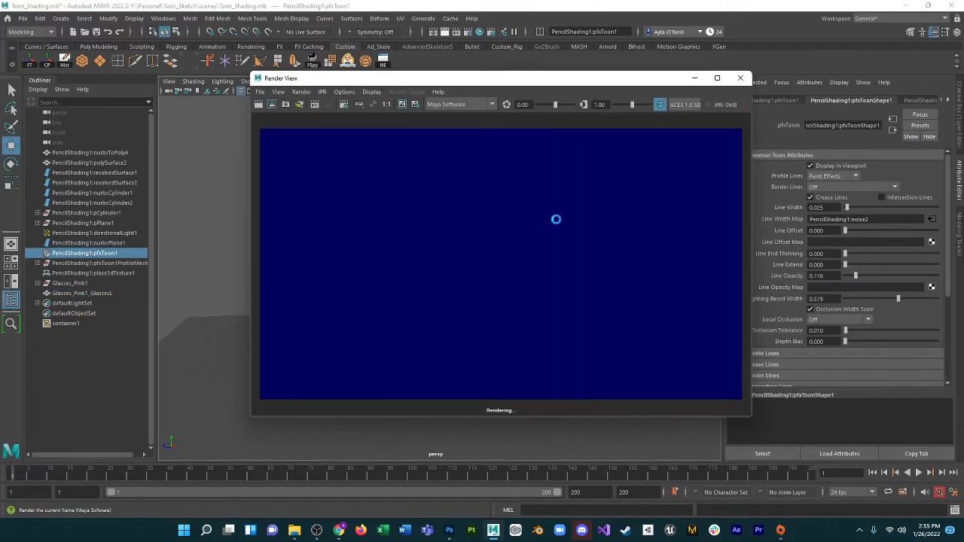
{"action": "left_click", "coordinate": [740, 78]}
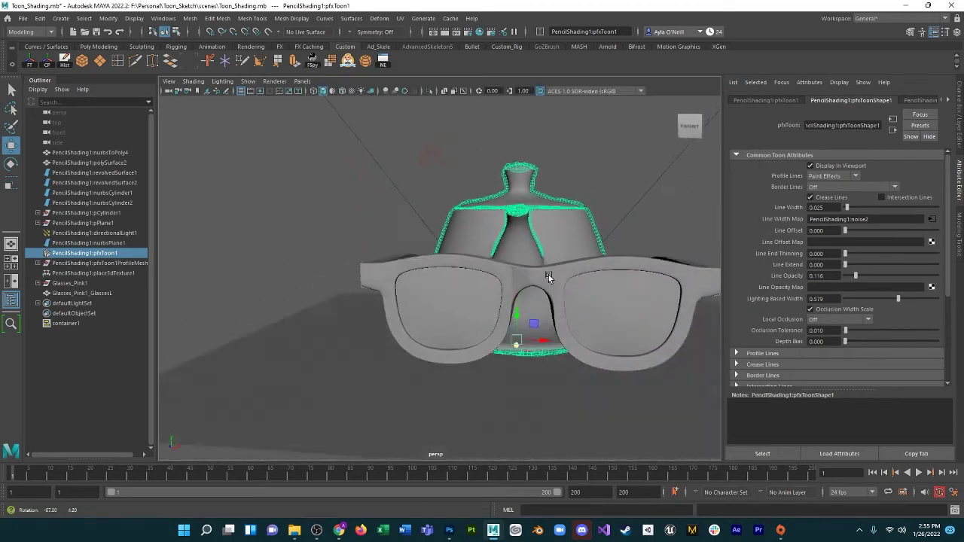
{"action": "left_click", "coordinate": [546, 266]}
Switch to the Rendering menu set and assign the PencilShading1:pfxToonShape1 outline to the sunglasses
{"action": "left_click", "coordinate": [556, 205]}
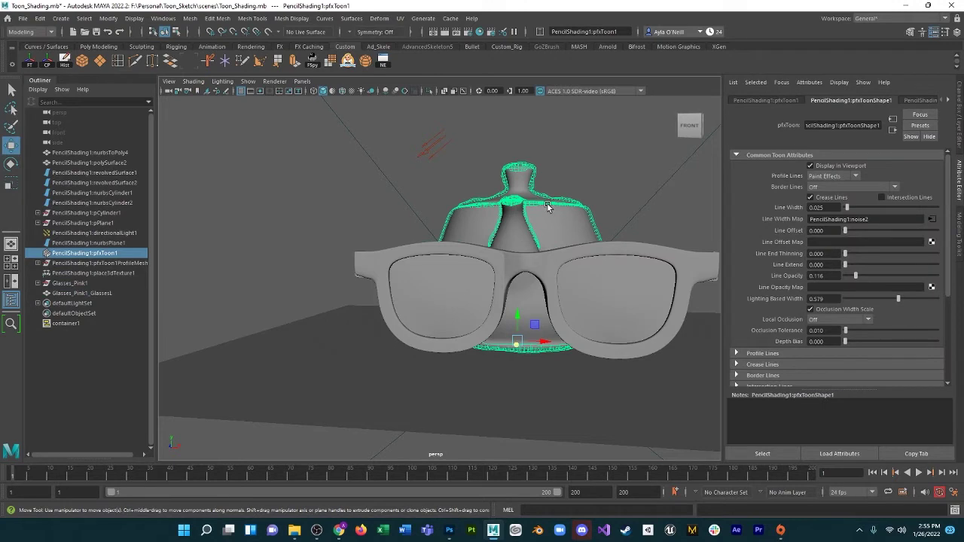
{"action": "left_click", "coordinate": [31, 31]}
{"action": "left_click", "coordinate": [30, 83]}
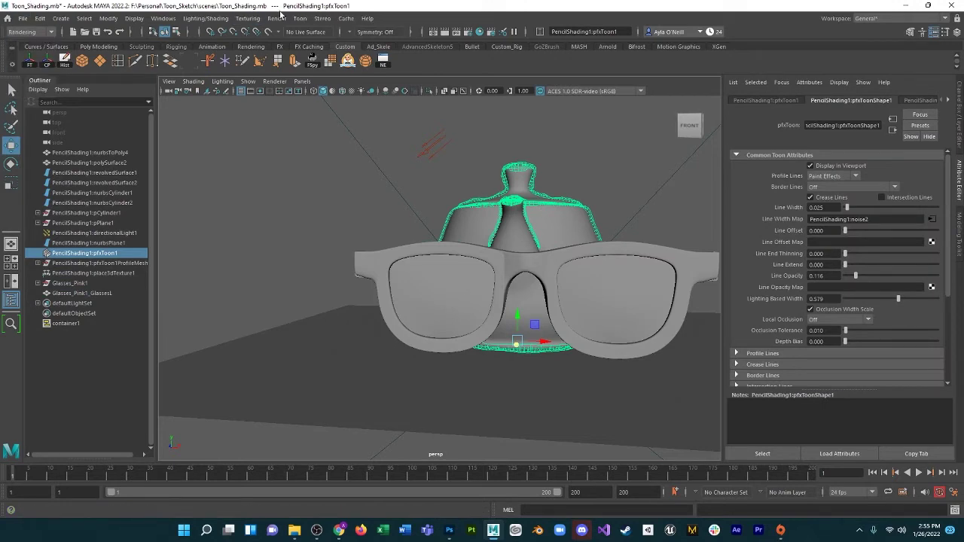
{"action": "left_click", "coordinate": [657, 253]}
{"action": "left_click", "coordinate": [299, 19]}
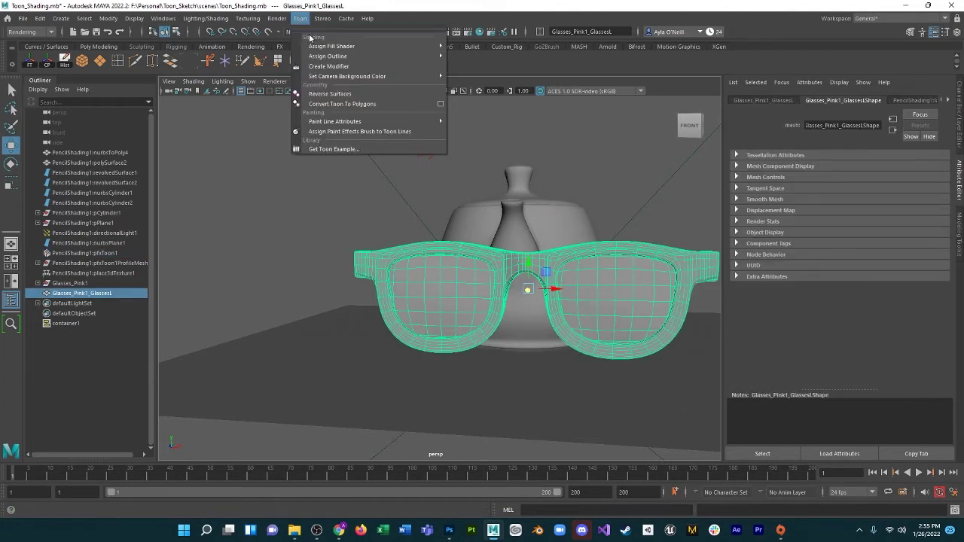
{"action": "mouse_move", "coordinate": [322, 59]}
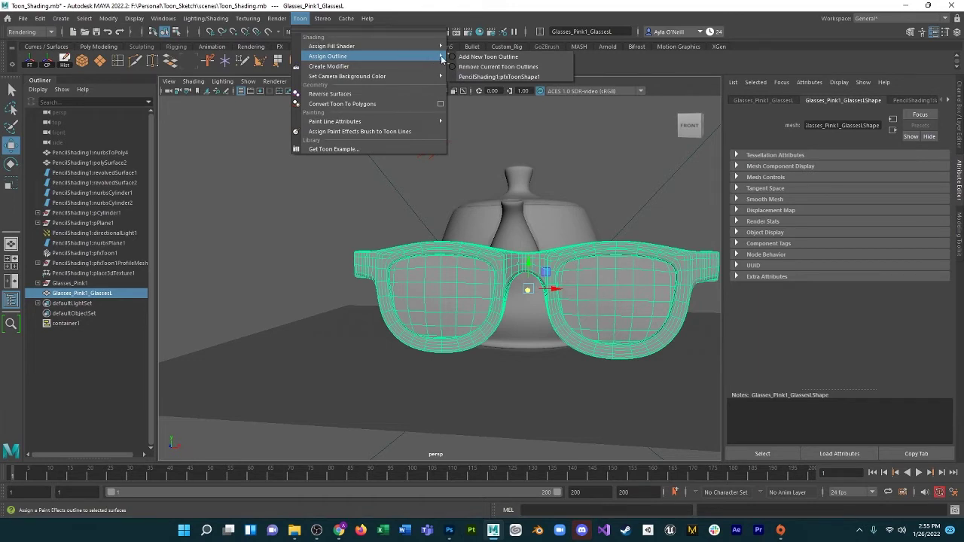
{"action": "left_click", "coordinate": [537, 78]}
Render an angled perspective view of the teapot and sunglasses, then close Render View
{"action": "left_click_drag", "start_coordinate": [631, 206], "coordinate": [564, 212], "text": "alt"}
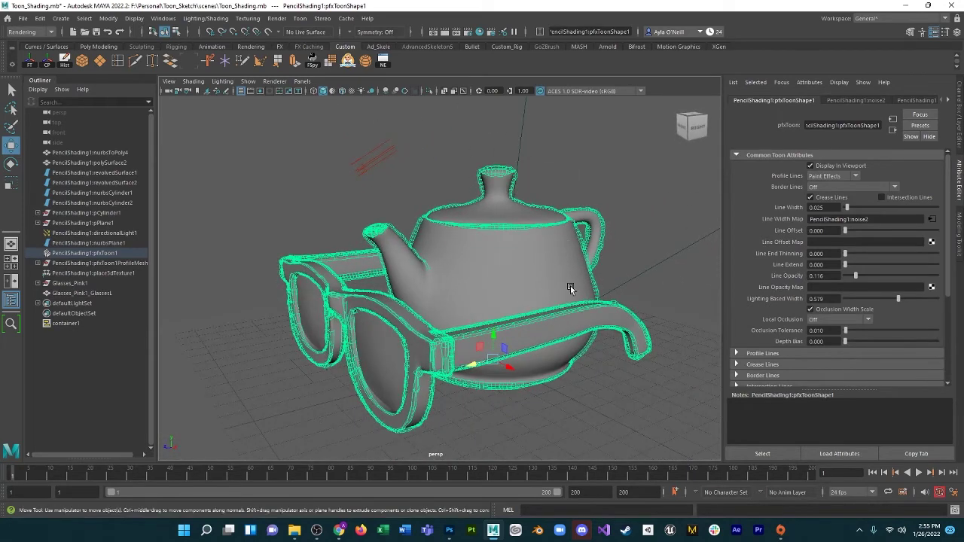
{"action": "left_click", "coordinate": [445, 32]}
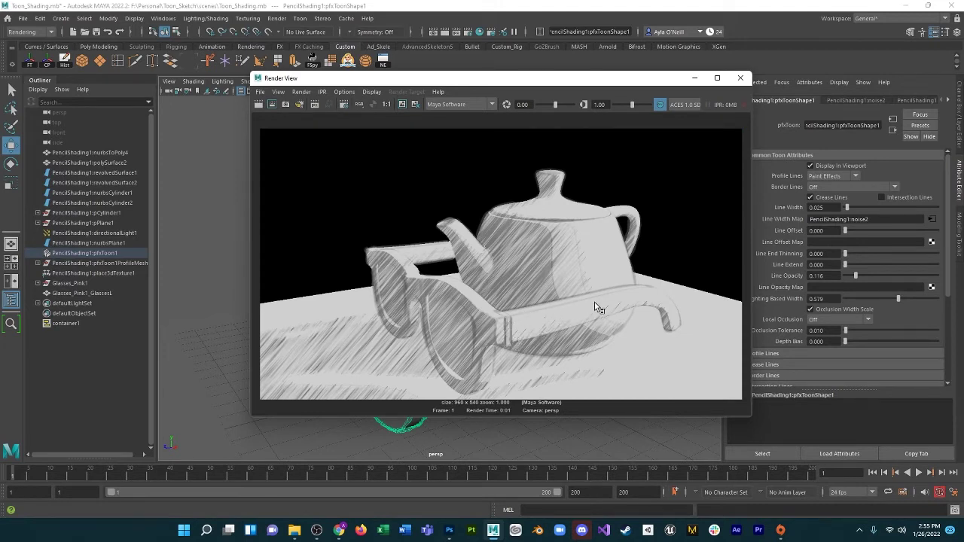
{"action": "left_click", "coordinate": [740, 77]}
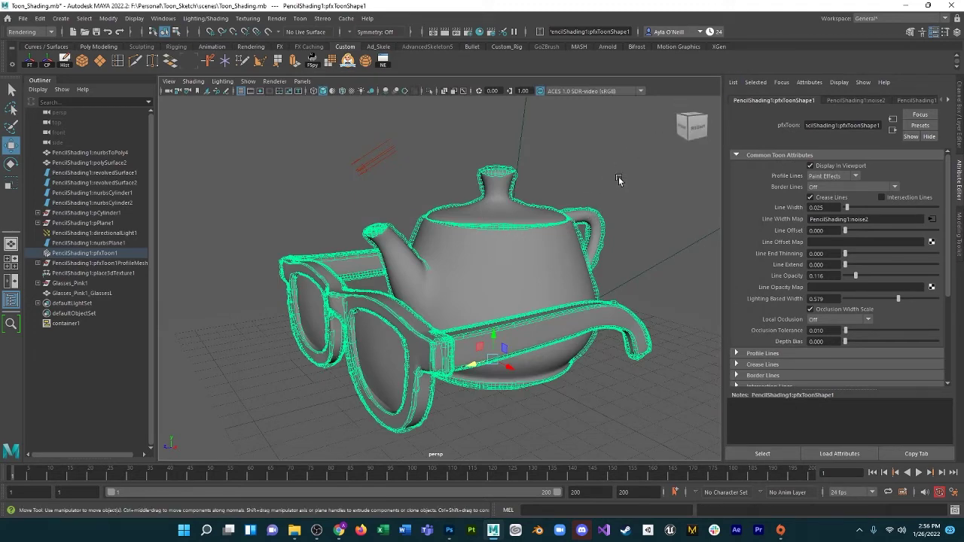
Undo the teapot's outline assignment, add a new toon outline to the sunglasses, and preview a render
{"action": "key", "text": "ctrl+z"}
{"action": "key", "text": "shift+z"}
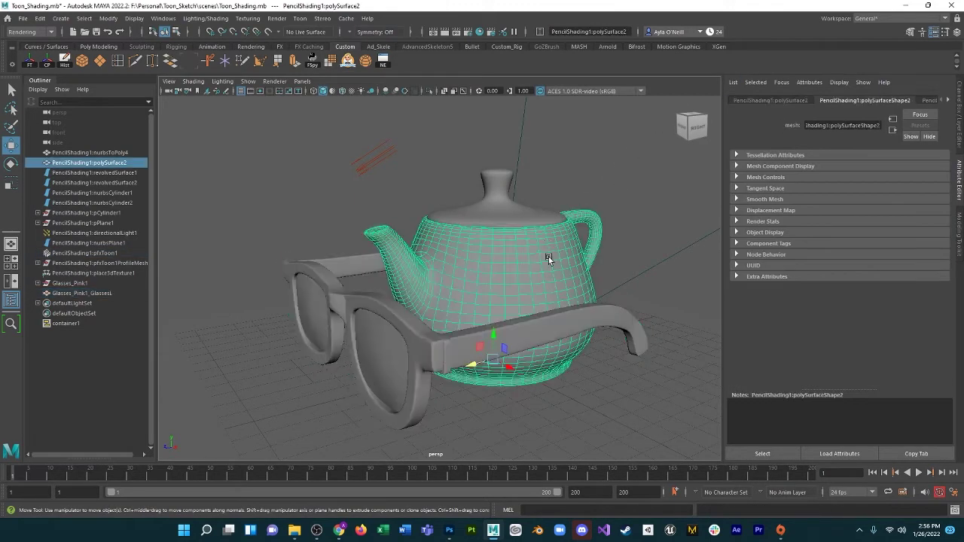
{"action": "left_click", "coordinate": [537, 224]}
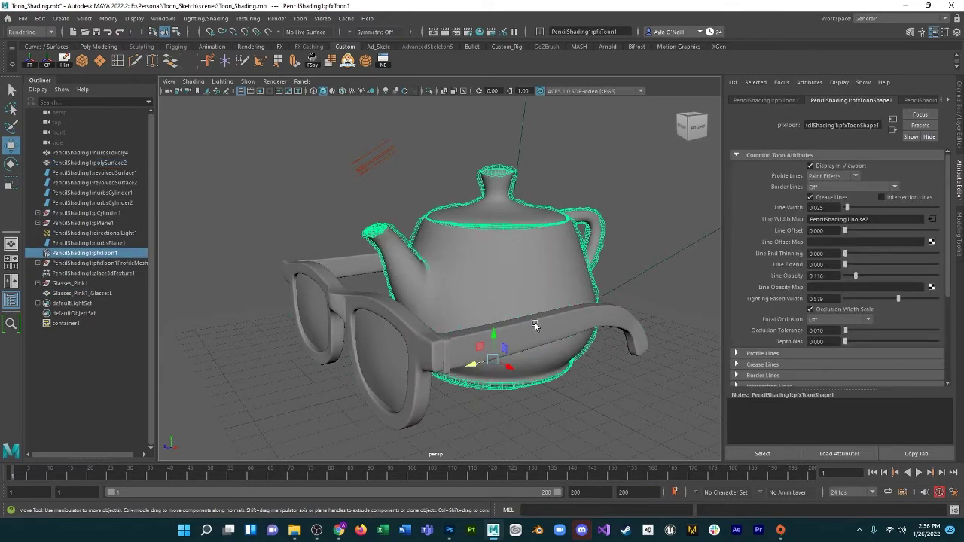
{"action": "key", "text": "ctrl+z"}
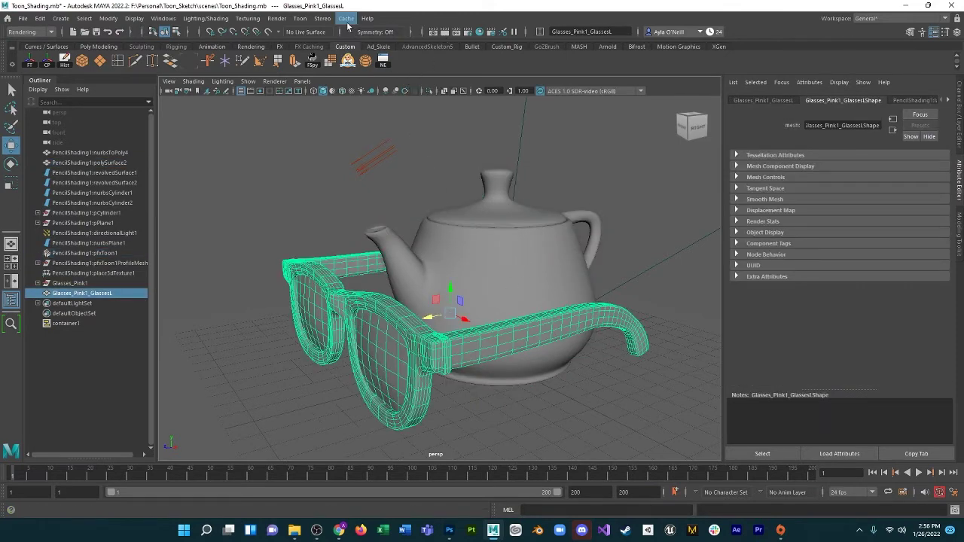
{"action": "left_click", "coordinate": [301, 19]}
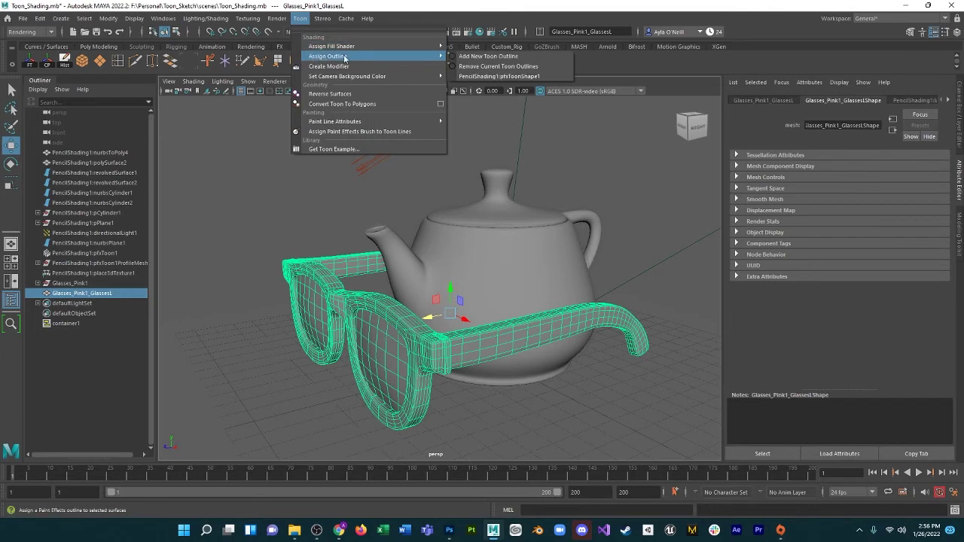
{"action": "left_click", "coordinate": [469, 56]}
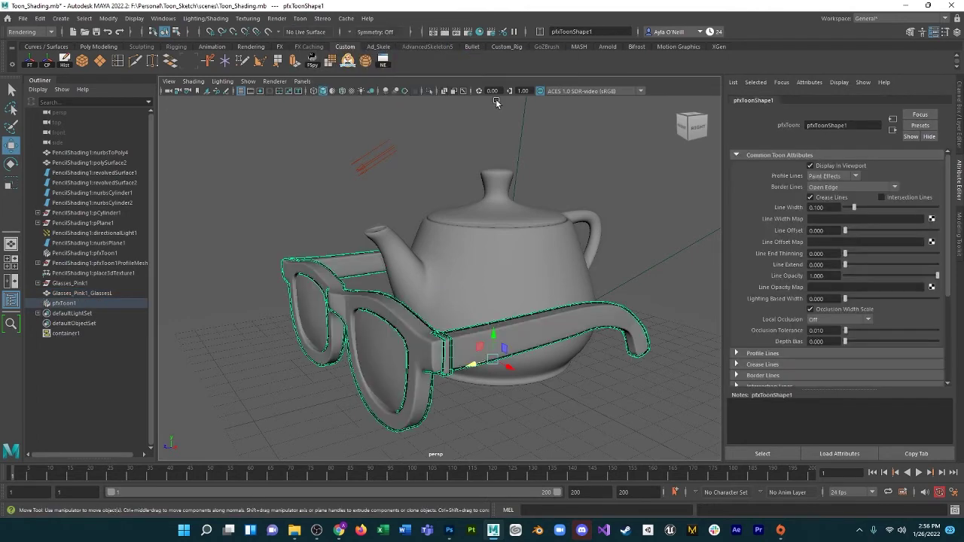
{"action": "left_click", "coordinate": [451, 33]}
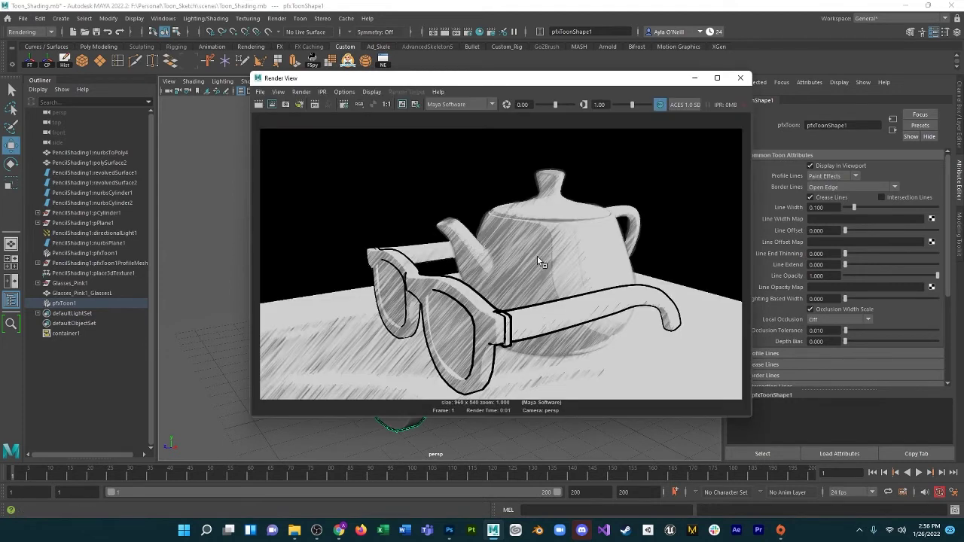
{"action": "left_click", "coordinate": [740, 79]}
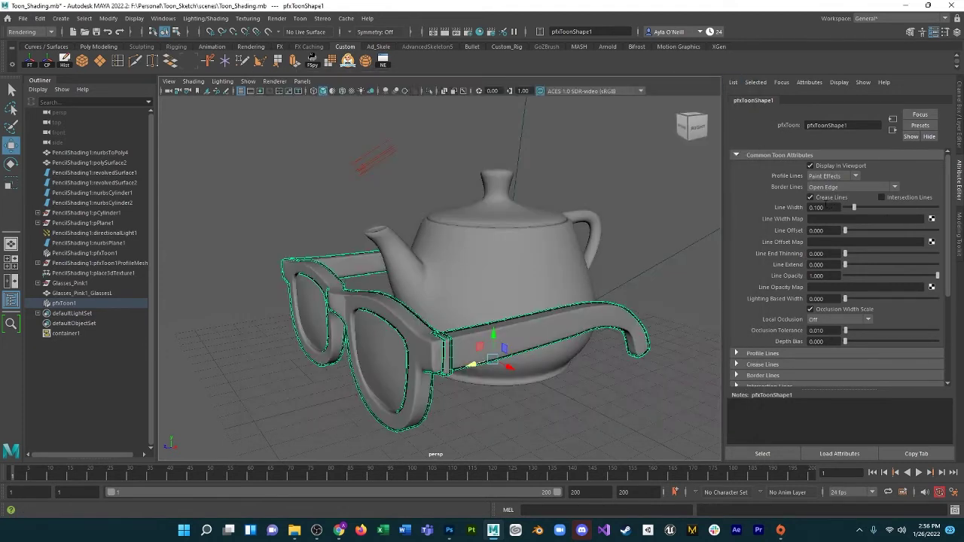
Set the pfxToonShape1 Line Width to 0.25, then 0.050, and render the frame
{"action": "double_click", "coordinate": [820, 207]}
{"action": "type", "text": "25"}
{"action": "key", "text": "Return"}
{"action": "double_click", "coordinate": [819, 207]}
{"action": "type", "text": "05"}
{"action": "key", "text": "Return"}
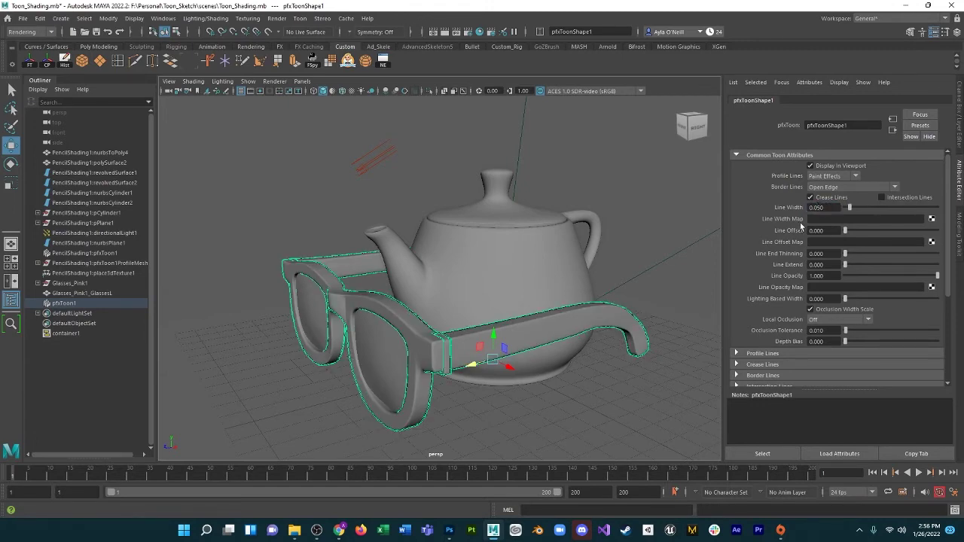
{"action": "left_click", "coordinate": [445, 32]}
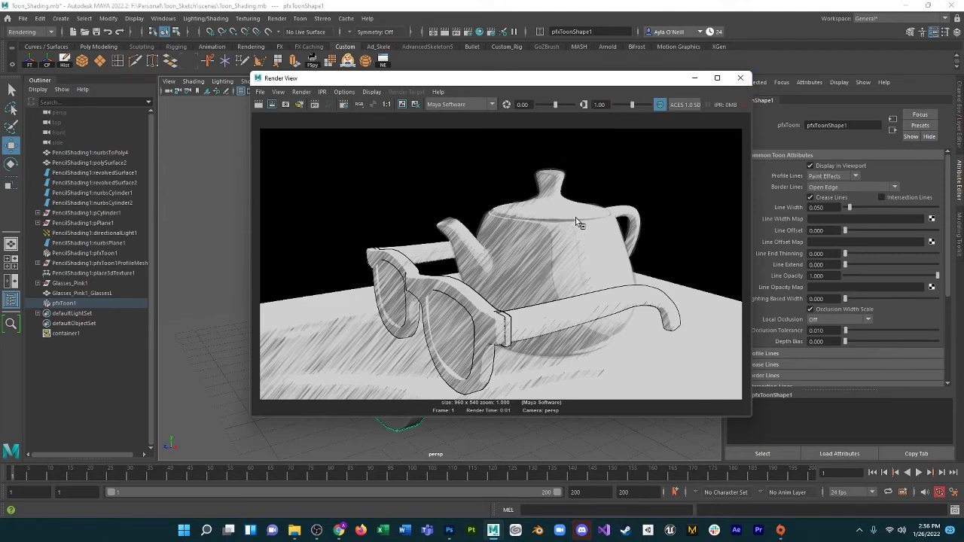
Close Render View and select the teapot objects in the Outliner, excluding nurbsPlane1 and the directional light
{"action": "left_click", "coordinate": [742, 78]}
{"action": "left_click", "coordinate": [98, 153]}
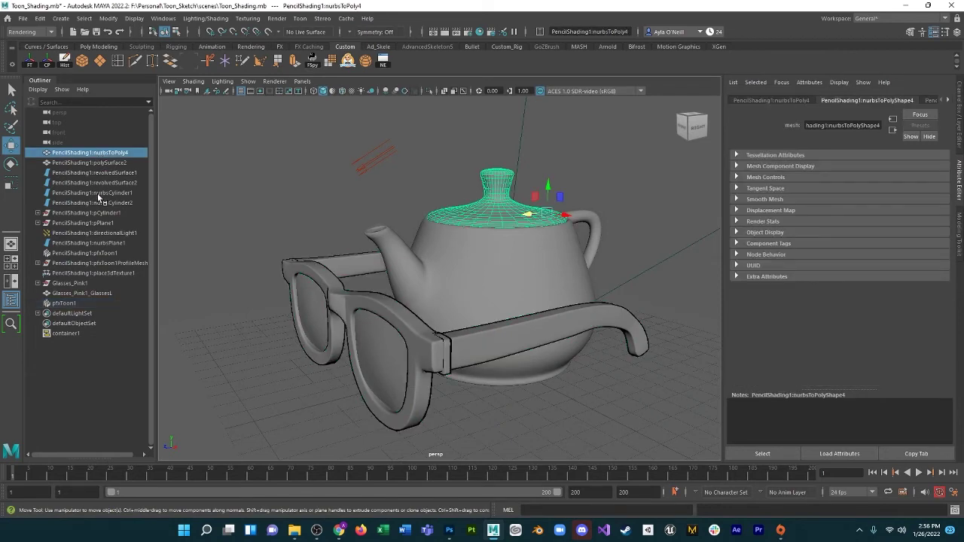
{"action": "left_click", "coordinate": [87, 272], "text": "shift"}
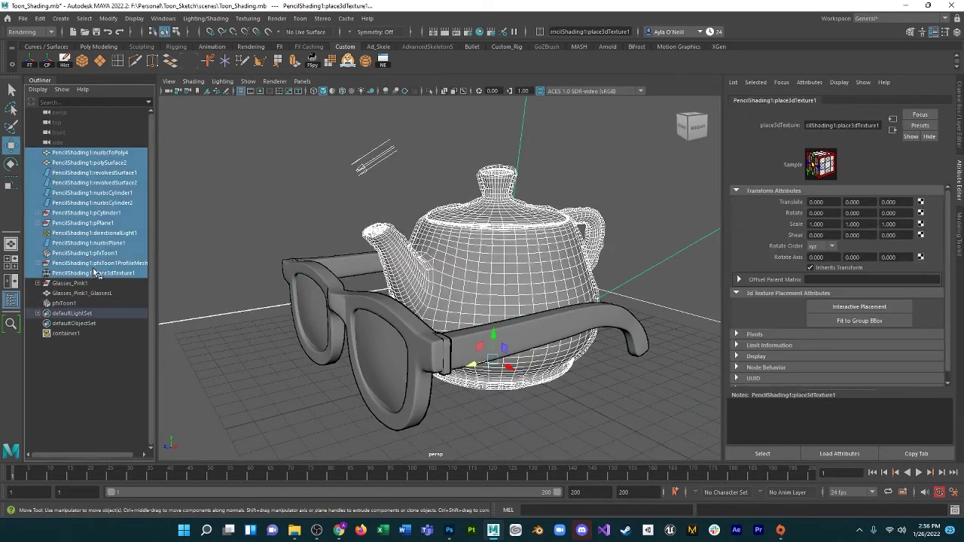
{"action": "left_click", "coordinate": [88, 242], "text": "ctrl"}
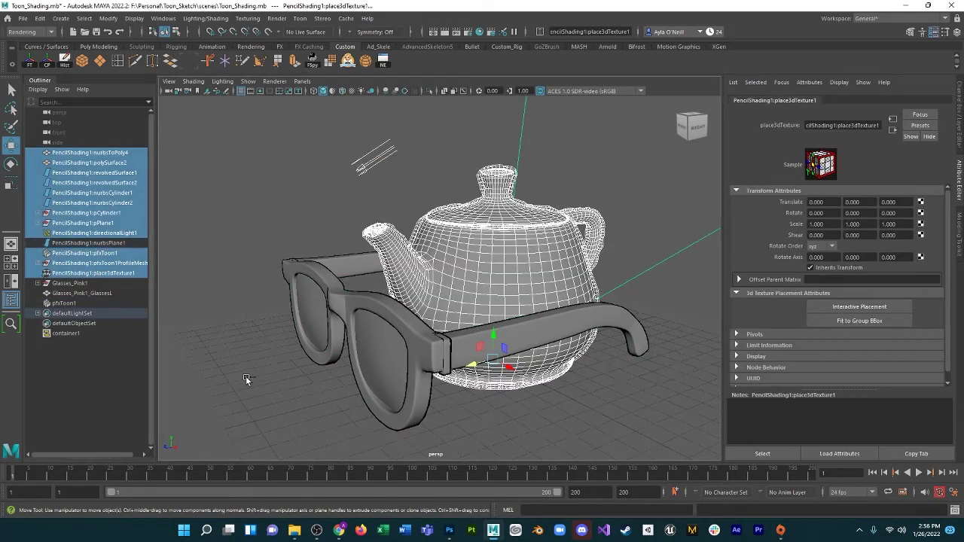
{"action": "left_click", "coordinate": [364, 162], "text": "ctrl"}
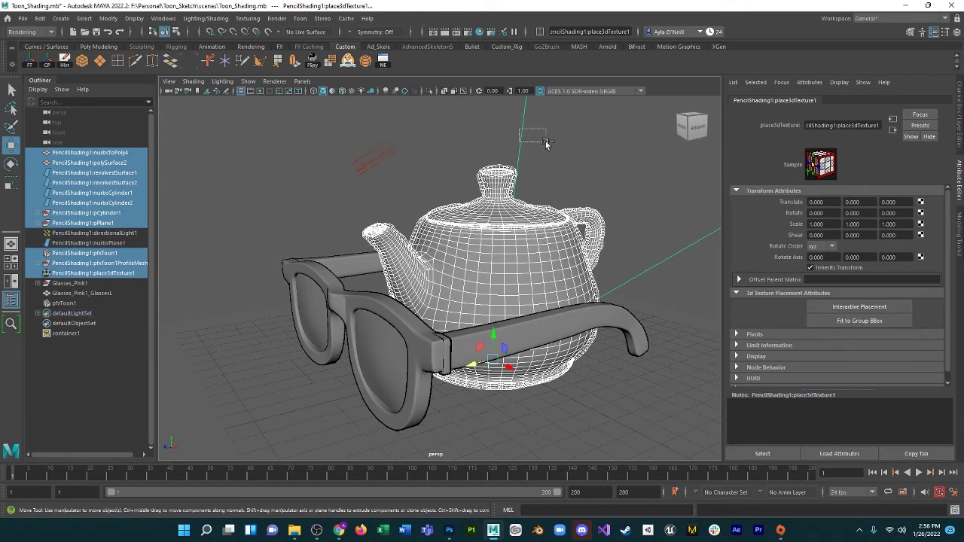
{"action": "scroll", "coordinate": [681, 307], "scroll_direction": "down", "scroll_amount": 2}
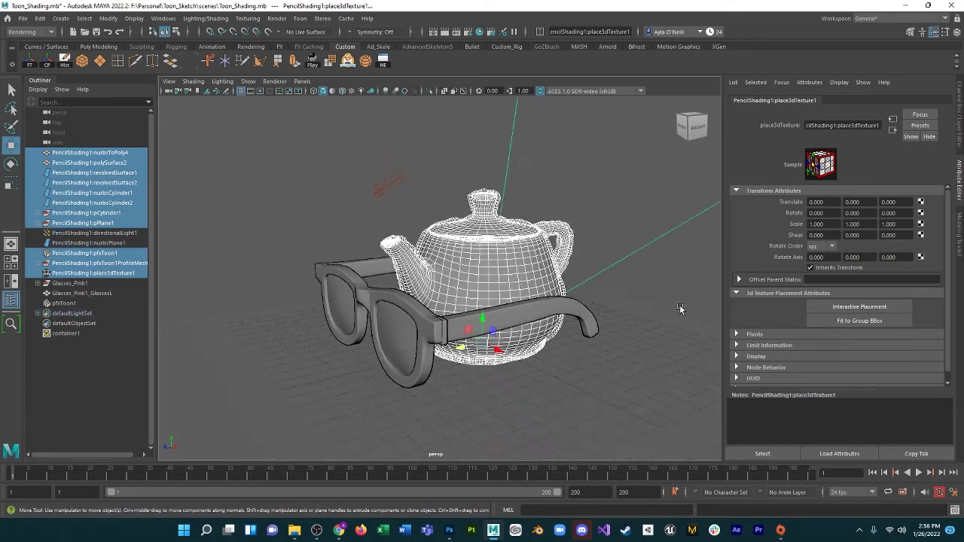
{"action": "scroll", "coordinate": [648, 309], "scroll_direction": "down", "scroll_amount": 3}
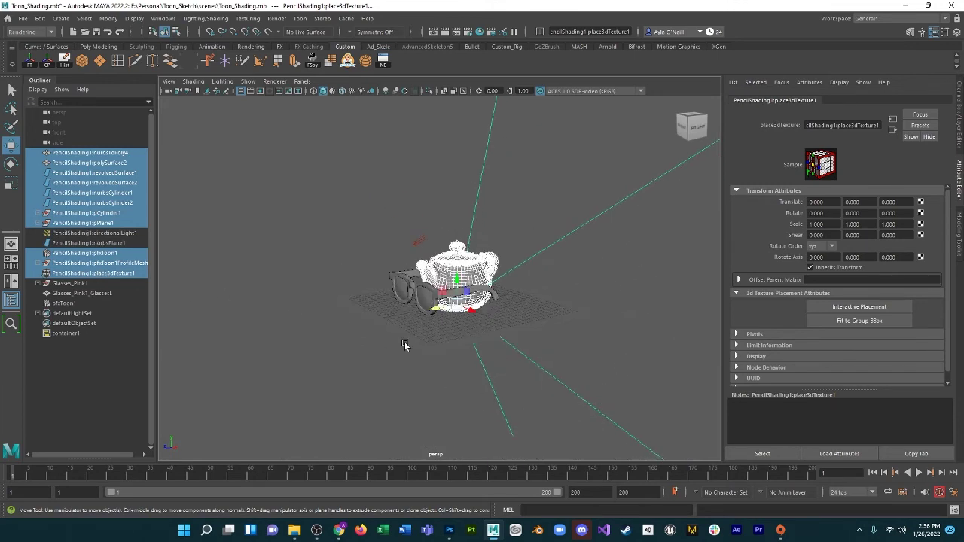
Delete the teapot surfaces nurbsToPoly4, polySurface2, nurbsCylinder2 and the revolved surfaces
{"action": "left_click", "coordinate": [95, 153]}
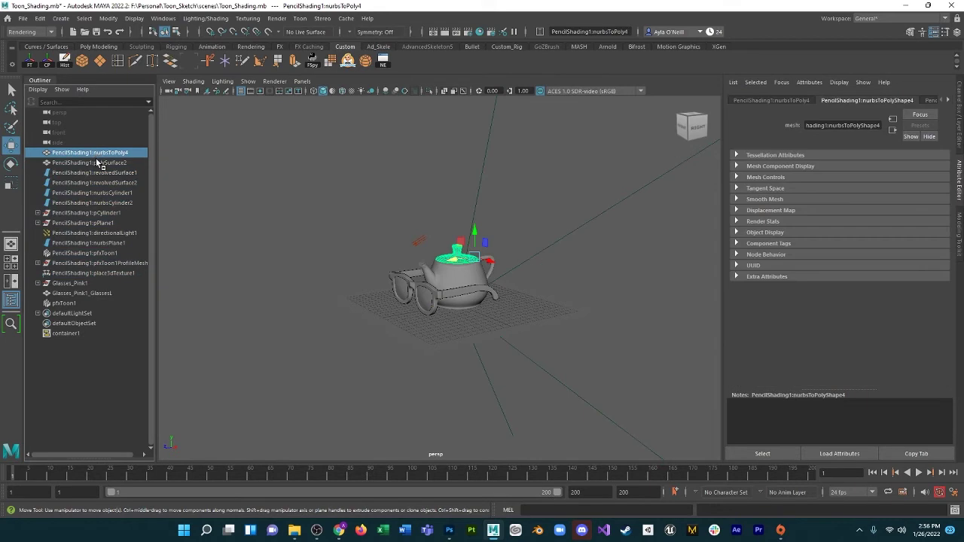
{"action": "left_click", "coordinate": [98, 163], "text": "ctrl"}
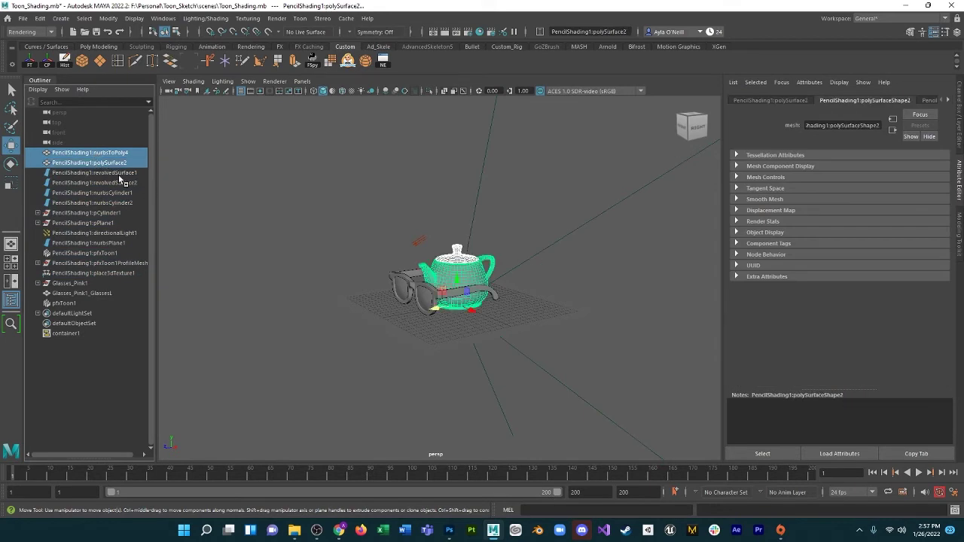
{"action": "left_click", "coordinate": [105, 203], "text": "ctrl"}
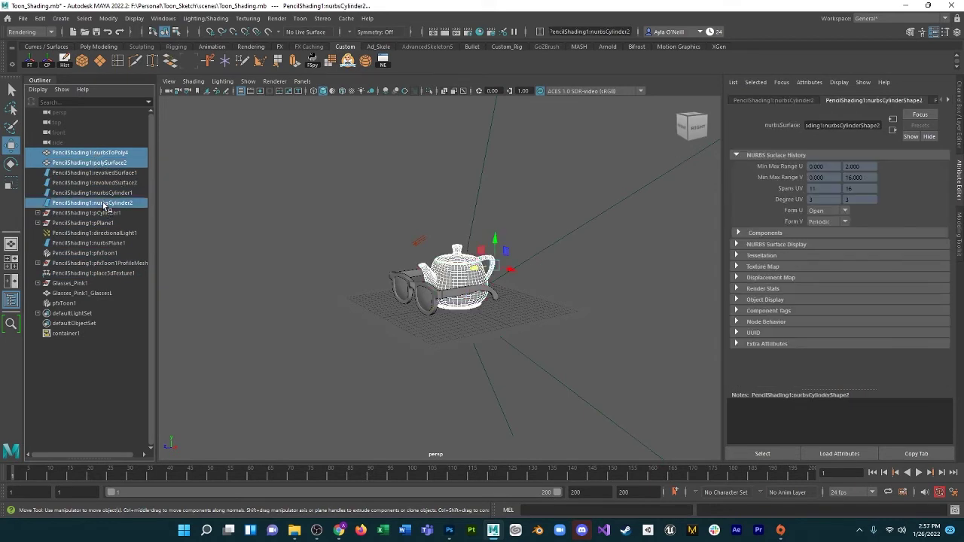
{"action": "left_click", "coordinate": [105, 193], "text": "ctrl"}
{"action": "left_click", "coordinate": [105, 183], "text": "ctrl"}
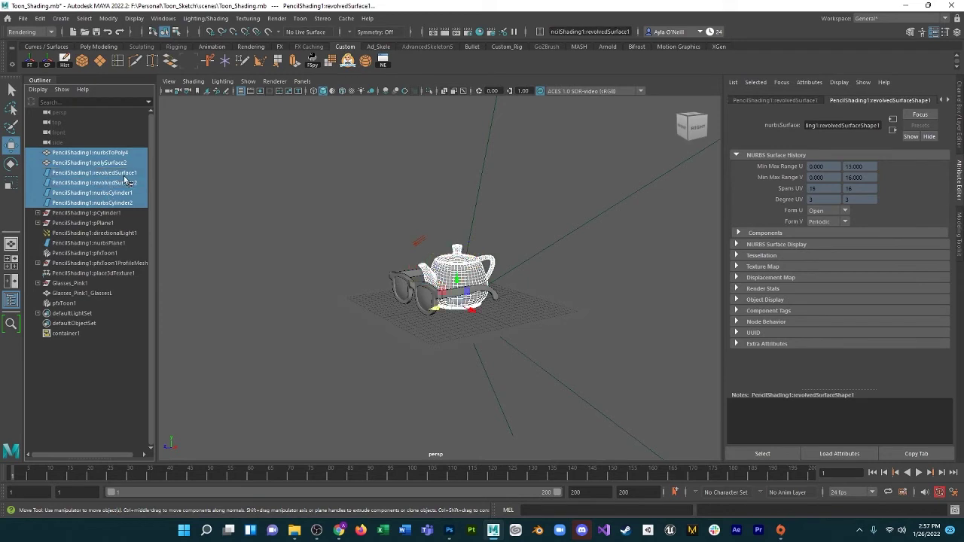
{"action": "key", "text": "Delete"}
Render a front view of the sunglasses alone, then select the Glasses_Pink1_GlassesL mesh
{"action": "right_click_drag", "start_coordinate": [344, 263], "coordinate": [514, 334], "text": "alt"}
{"action": "mouse_move", "coordinate": [513, 335]}
{"action": "left_mouse_down", "text": "alt"}
{"action": "mouse_move", "coordinate": [527, 334]}
{"action": "mouse_move", "coordinate": [504, 318]}
{"action": "left_mouse_up", "text": "alt"}
{"action": "scroll", "coordinate": [489, 323], "scroll_direction": "up", "scroll_amount": 3}
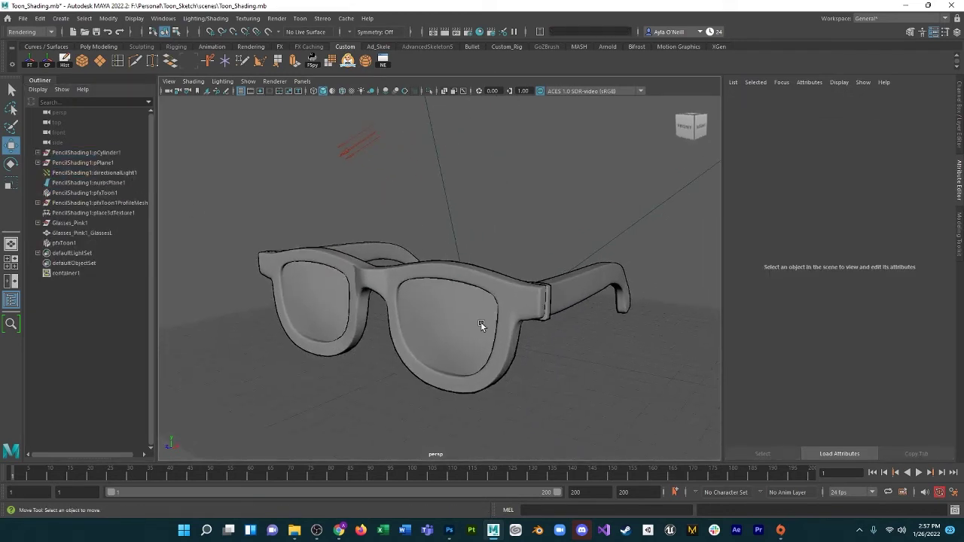
{"action": "left_click", "coordinate": [444, 32]}
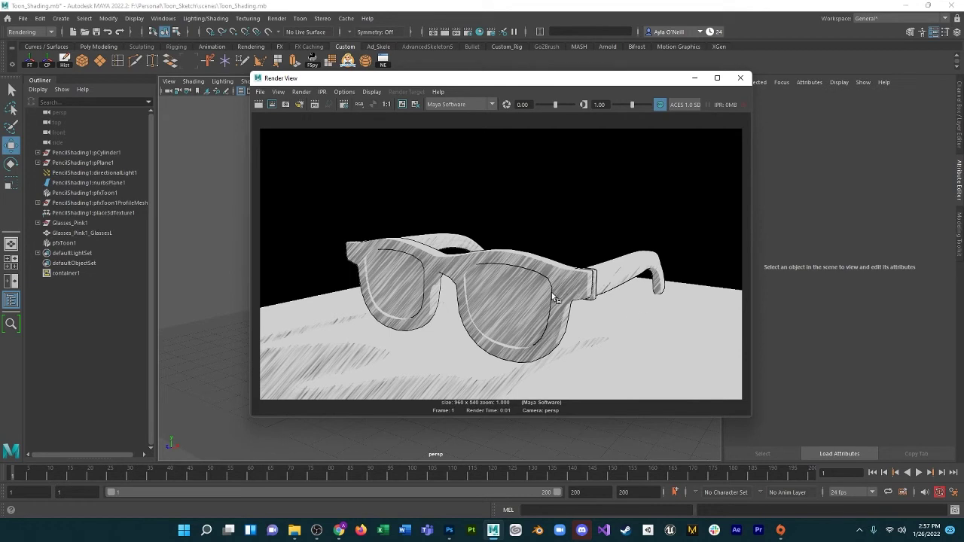
{"action": "left_click", "coordinate": [739, 80]}
{"action": "left_click", "coordinate": [472, 276]}
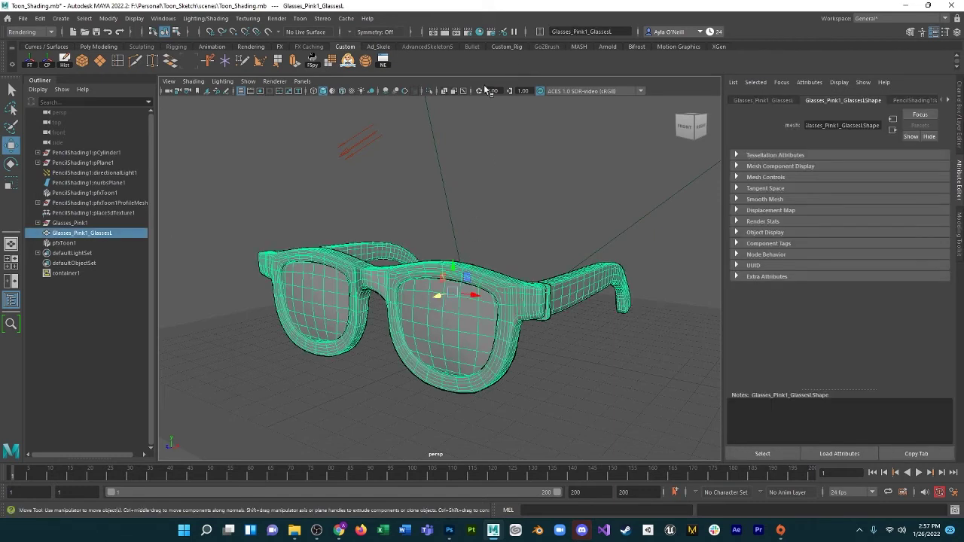
Assign the PencilShading1:pfxToonShape1 outline to the Glasses_Pink1_GlassesL mesh
{"action": "left_click", "coordinate": [93, 242]}
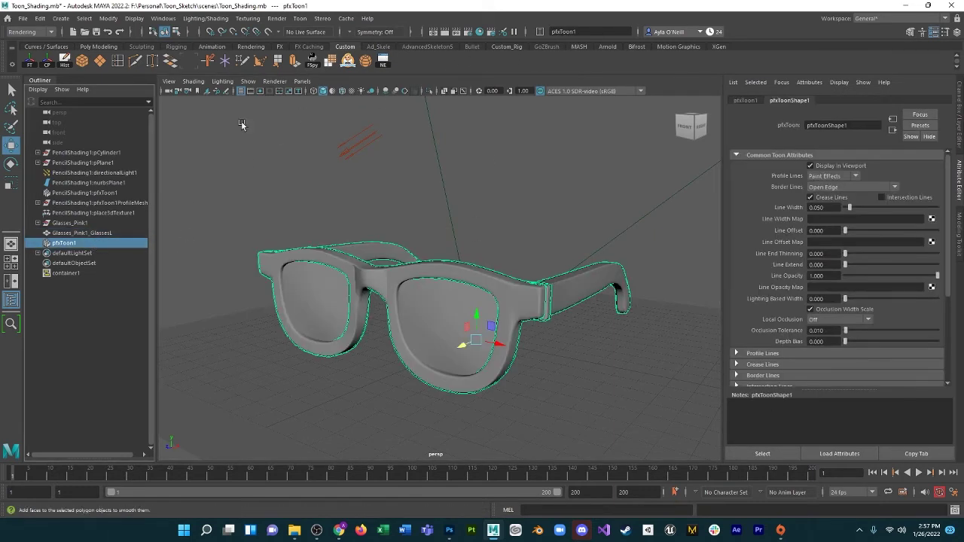
{"action": "left_click", "coordinate": [354, 276]}
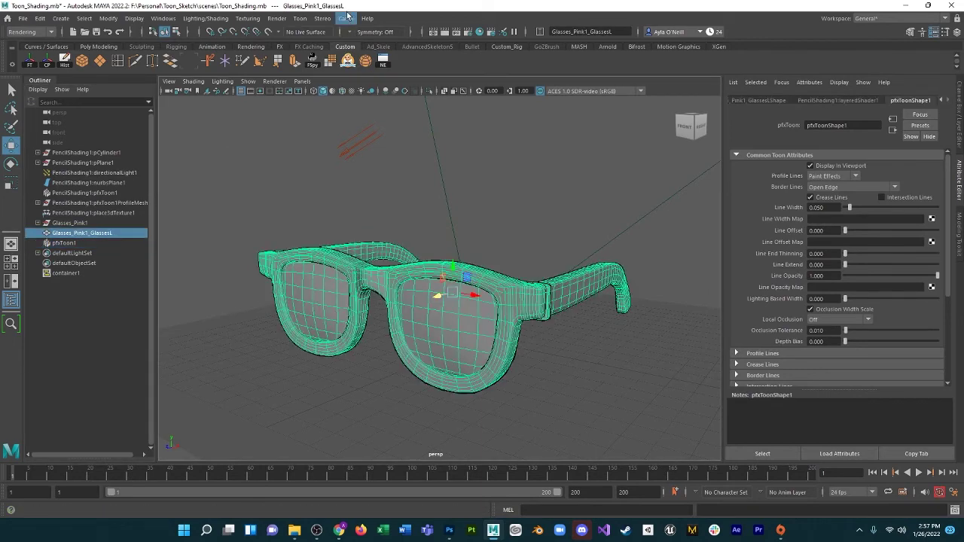
{"action": "left_click", "coordinate": [300, 18]}
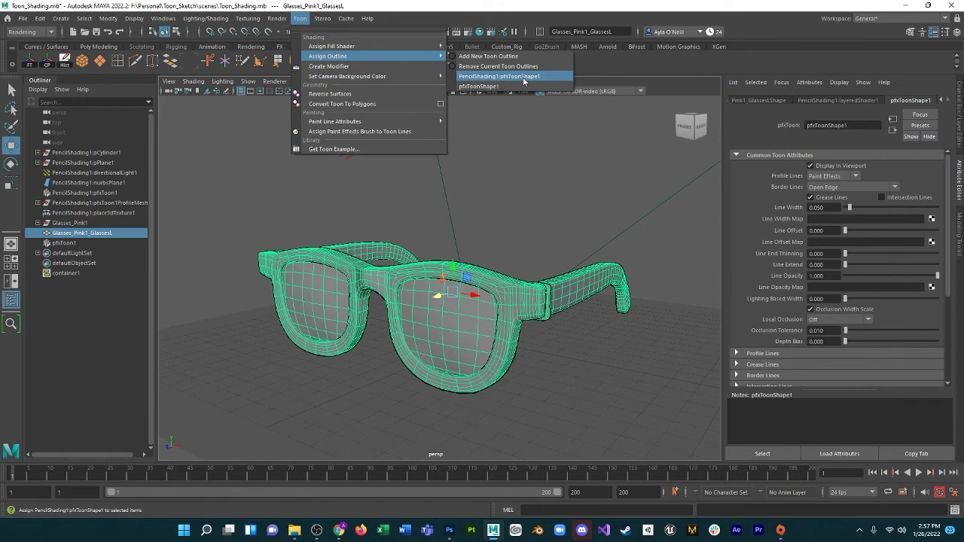
{"action": "left_click", "coordinate": [527, 77]}
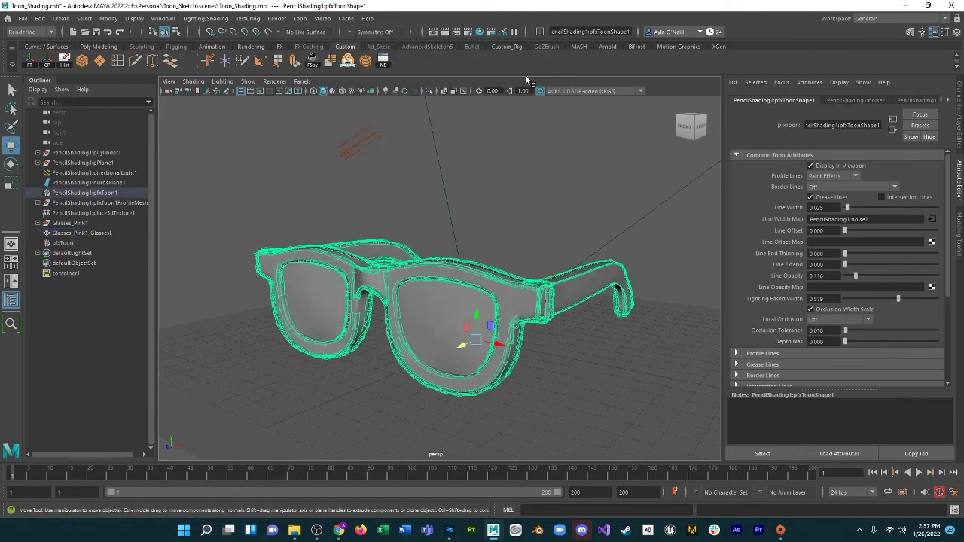
Delete the old pfxToon1 outline, keeping the PencilShading1:pfxToon1 outline on the glasses
{"action": "left_click", "coordinate": [84, 243]}
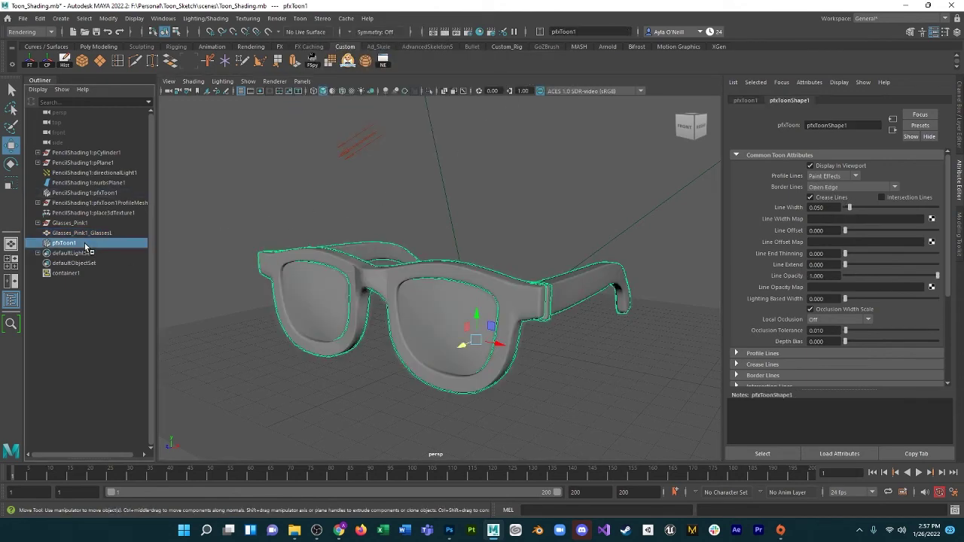
{"action": "key", "text": "Delete"}
{"action": "left_click", "coordinate": [512, 275]}
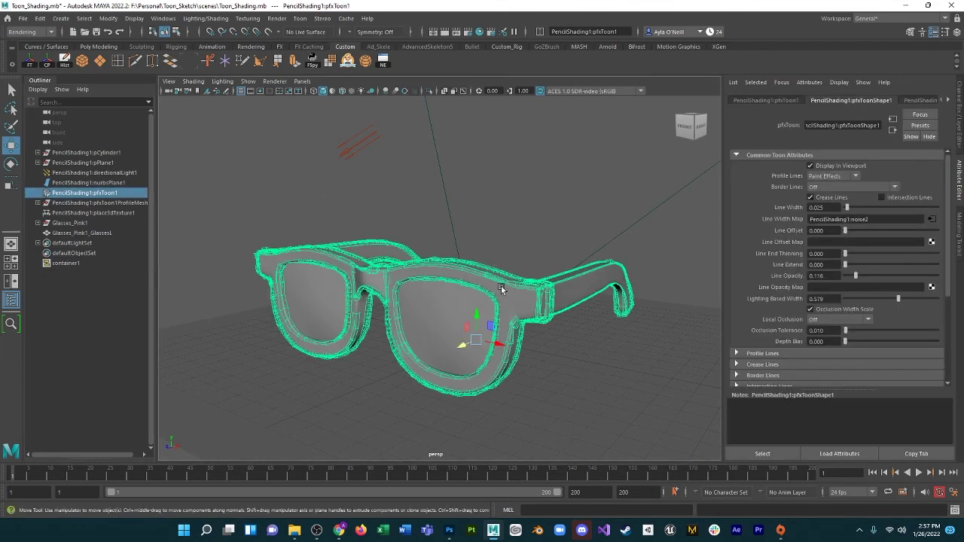
{"action": "left_click", "coordinate": [445, 31]}
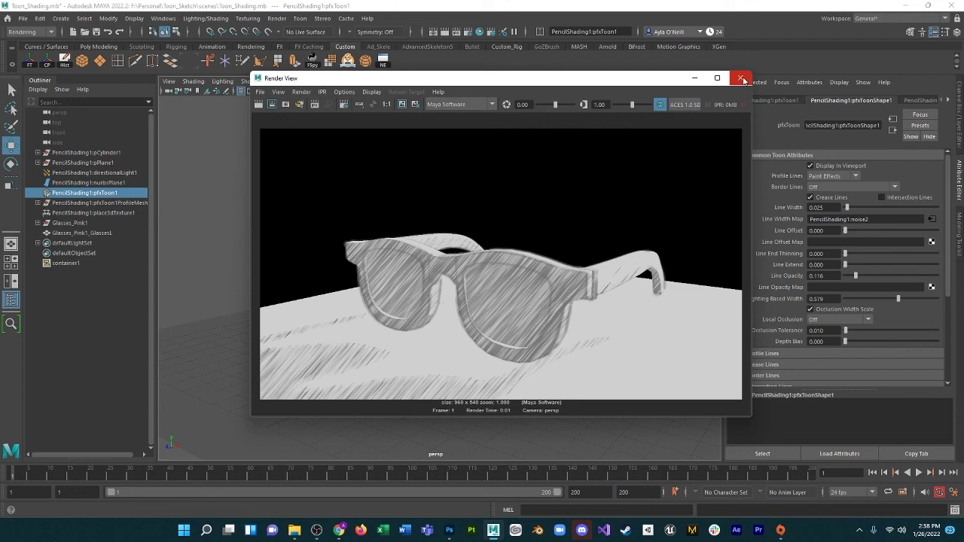
{"action": "left_click", "coordinate": [742, 78]}
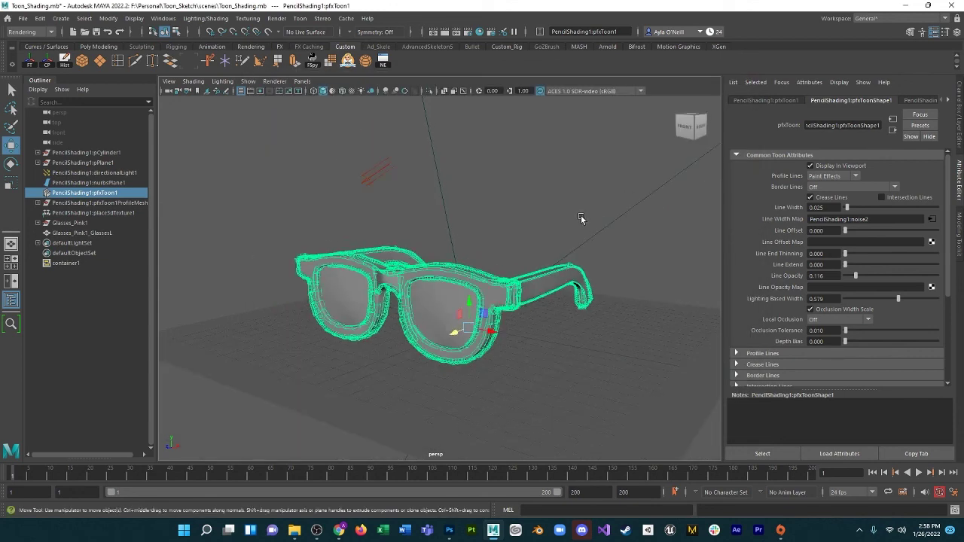